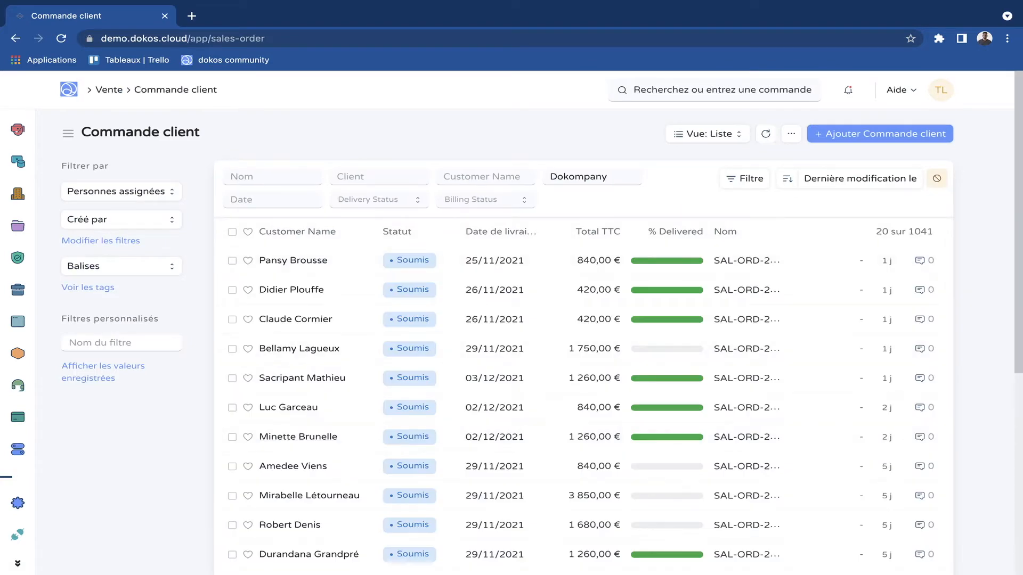
- Look over the Commande client list and open its first sales order
{"action": "scroll", "coordinate": [584, 367], "scroll_direction": "down", "scroll_amount": 3}
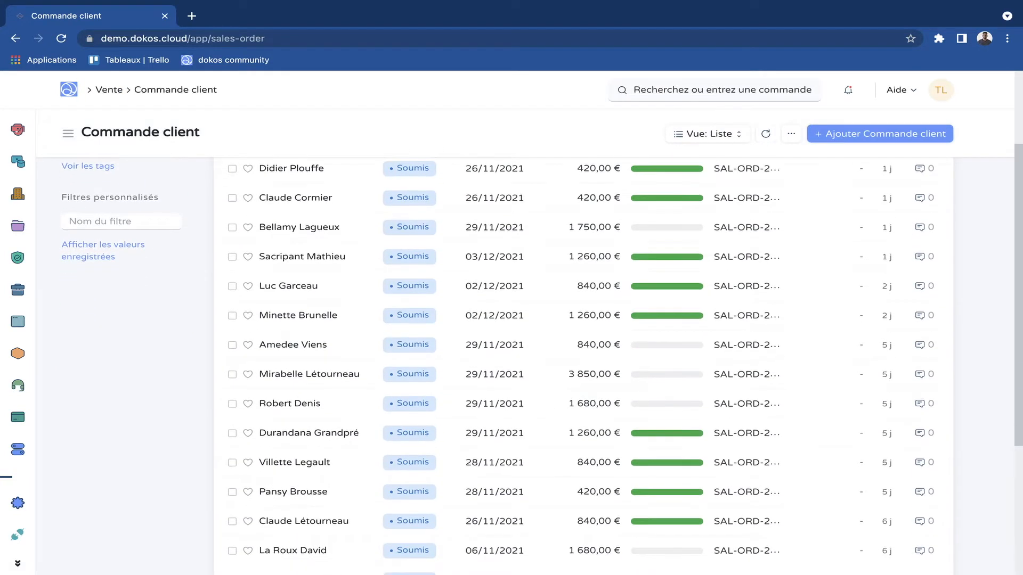
{"action": "scroll", "coordinate": [584, 367], "scroll_direction": "up", "scroll_amount": 3}
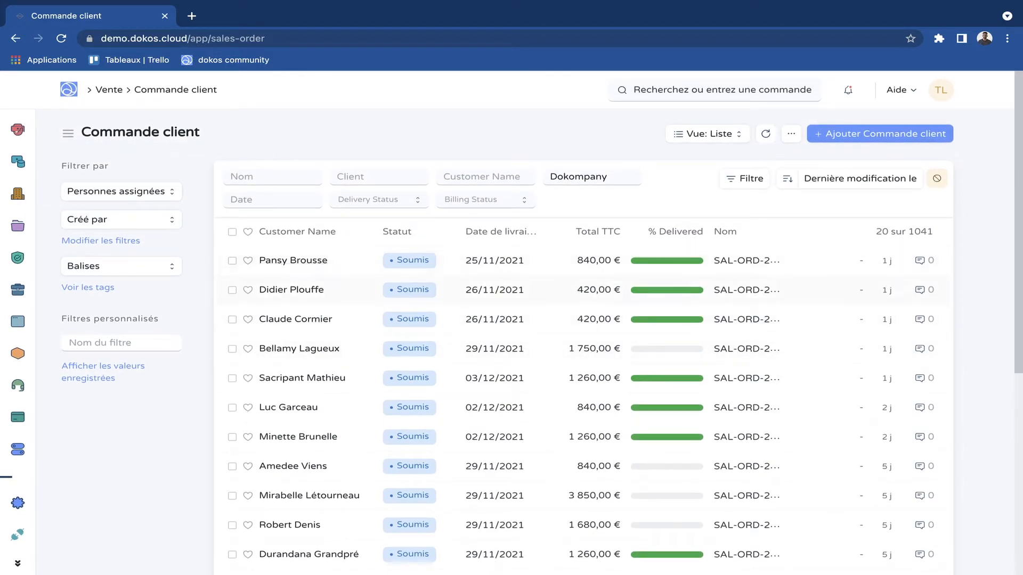
{"action": "left_click", "coordinate": [293, 260]}
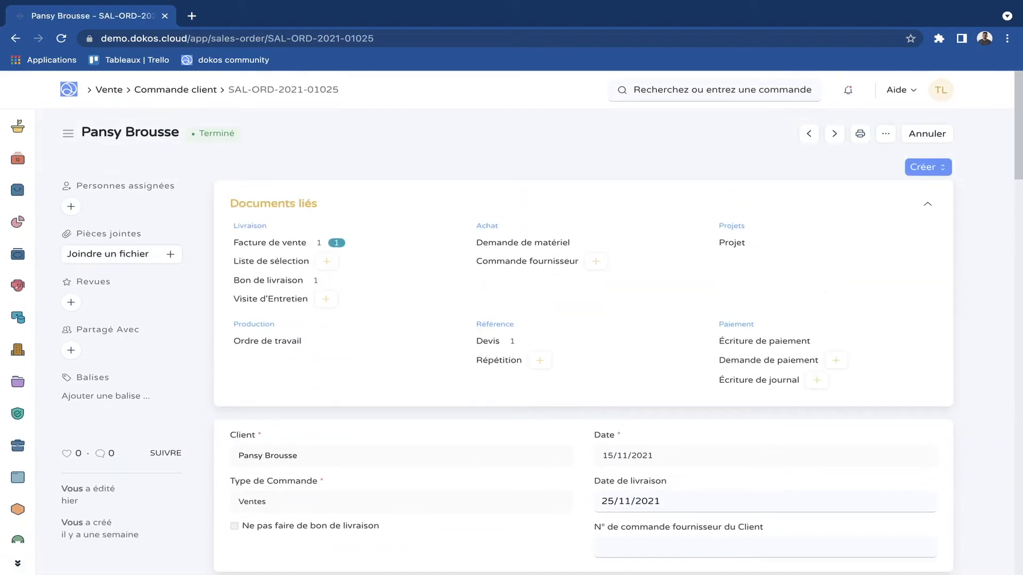
- Examine the sales order from its linked documents and customer details through the items and totals to the payment terms
{"action": "scroll", "coordinate": [583, 341], "scroll_direction": "down", "scroll_amount": 1}
{"action": "scroll", "coordinate": [583, 341], "scroll_direction": "up", "scroll_amount": 1}
{"action": "scroll", "coordinate": [541, 322], "scroll_direction": "down", "scroll_amount": 2}
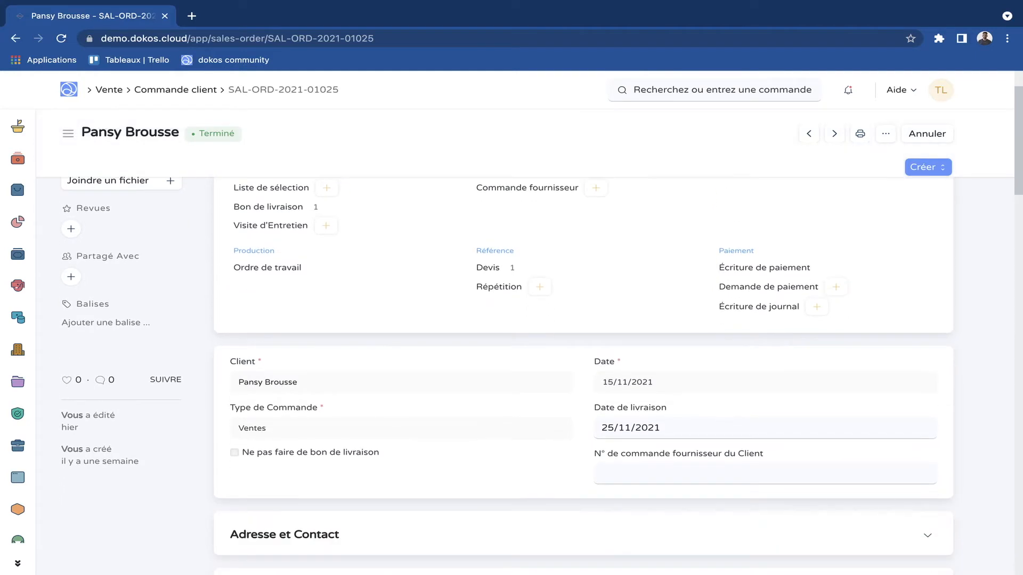
{"action": "scroll", "coordinate": [541, 323], "scroll_direction": "down", "scroll_amount": 3}
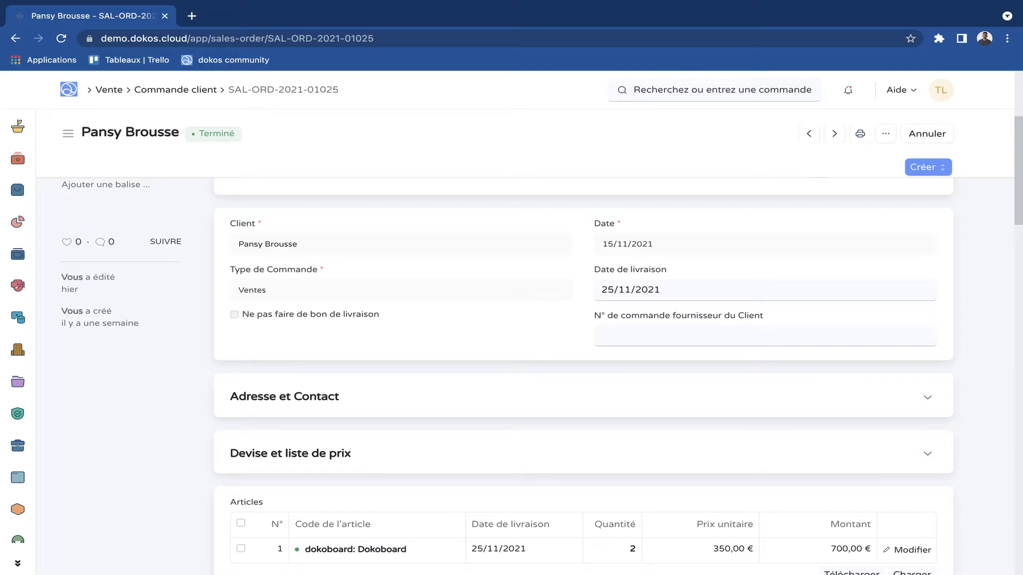
{"action": "scroll", "coordinate": [541, 323], "scroll_direction": "down", "scroll_amount": 1}
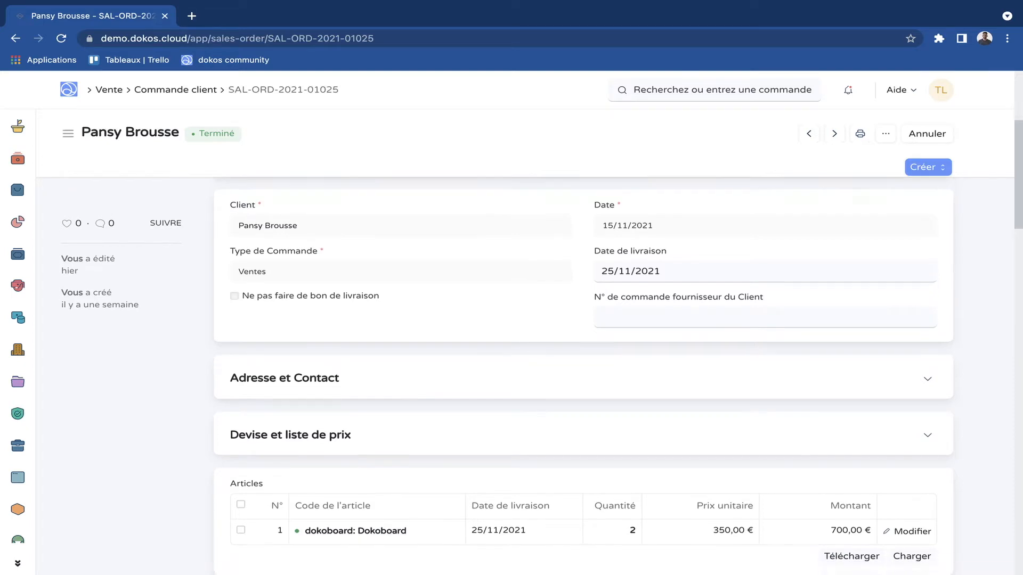
{"action": "scroll", "coordinate": [583, 367], "scroll_direction": "down", "scroll_amount": 5}
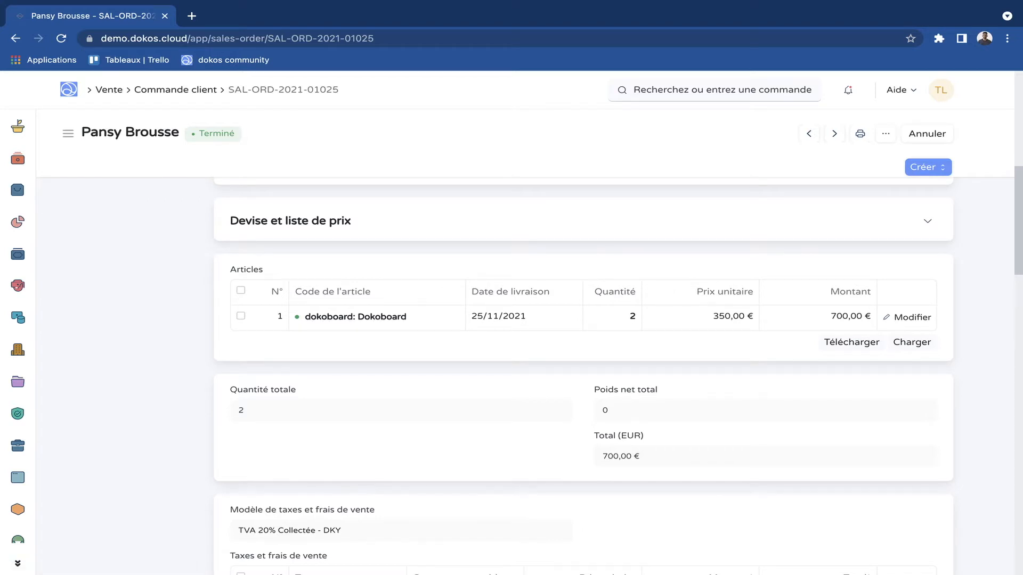
{"action": "scroll", "coordinate": [583, 373], "scroll_direction": "down", "scroll_amount": 15}
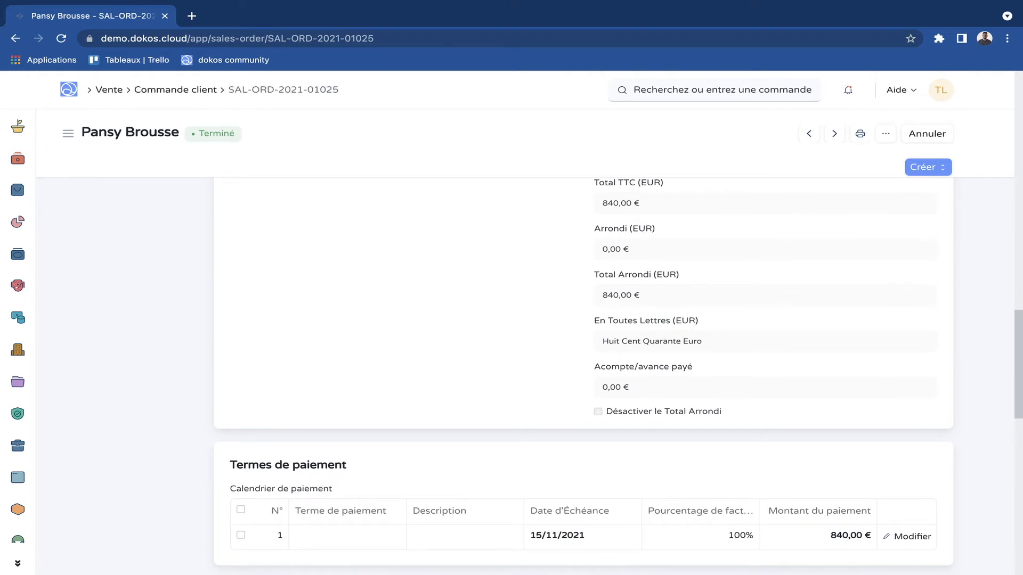
{"action": "scroll", "coordinate": [583, 373], "scroll_direction": "down", "scroll_amount": 5}
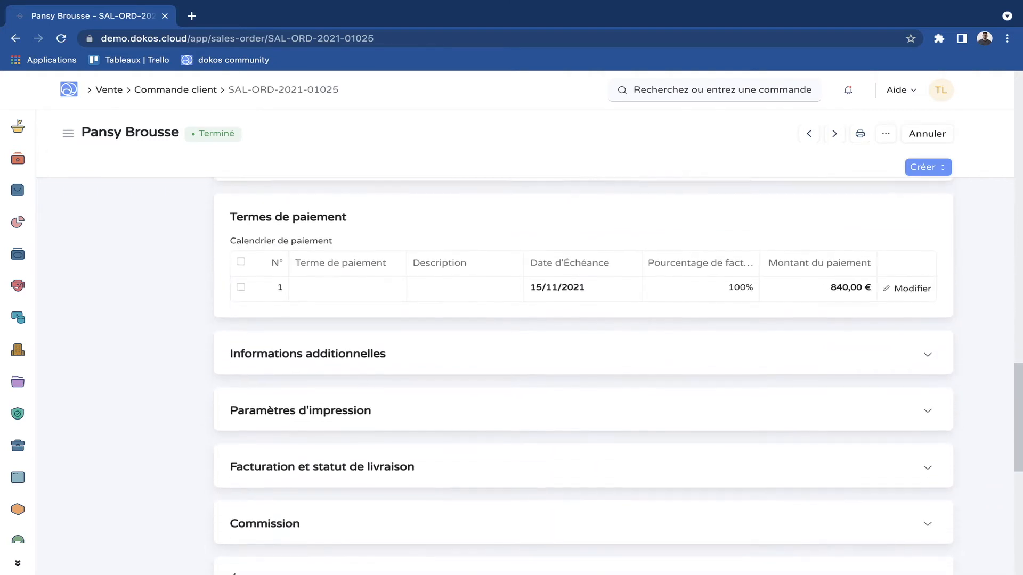
- Expand the order's Remises additionnelles et codes promotionnels section to view its discount fields
{"action": "scroll", "coordinate": [583, 373], "scroll_direction": "up", "scroll_amount": 7}
{"action": "scroll", "coordinate": [583, 373], "scroll_direction": "down", "scroll_amount": 1}
{"action": "left_click", "coordinate": [364, 269]}
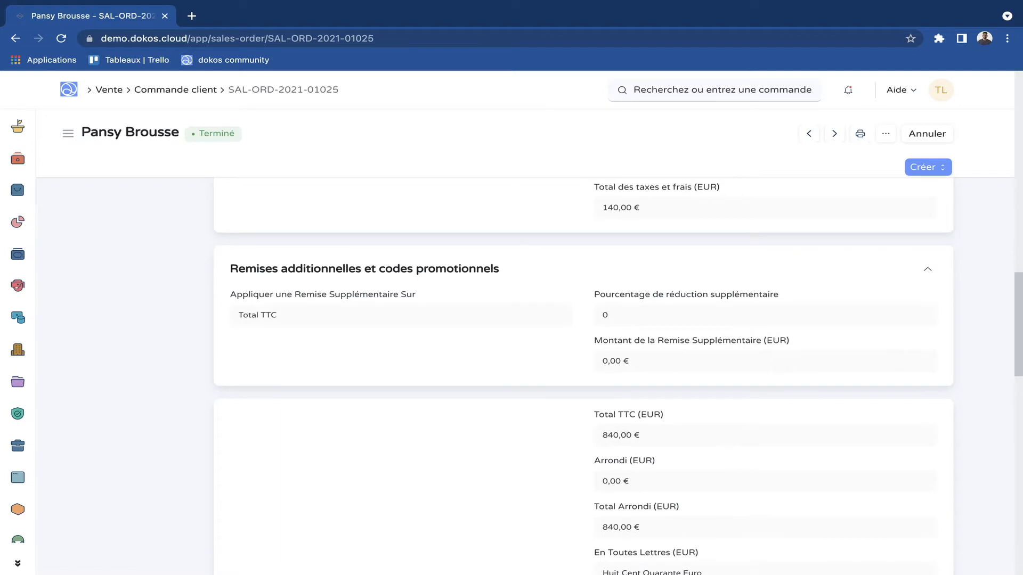
{"action": "scroll", "coordinate": [583, 373], "scroll_direction": "up", "scroll_amount": 2}
{"action": "scroll", "coordinate": [583, 373], "scroll_direction": "up", "scroll_amount": 10}
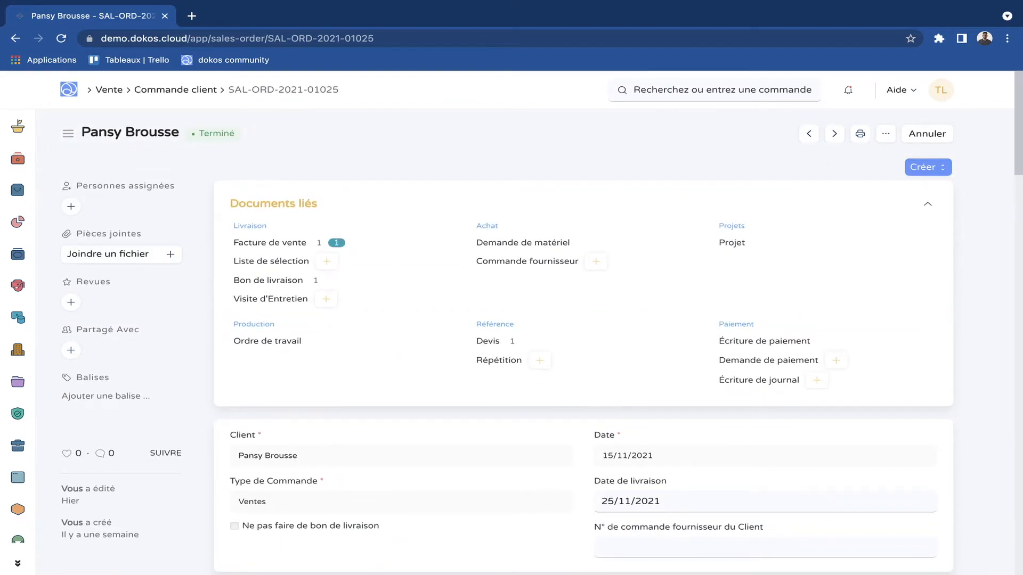
- Return to the sales order list and open a blank new sales order form
{"action": "left_click", "coordinate": [175, 90]}
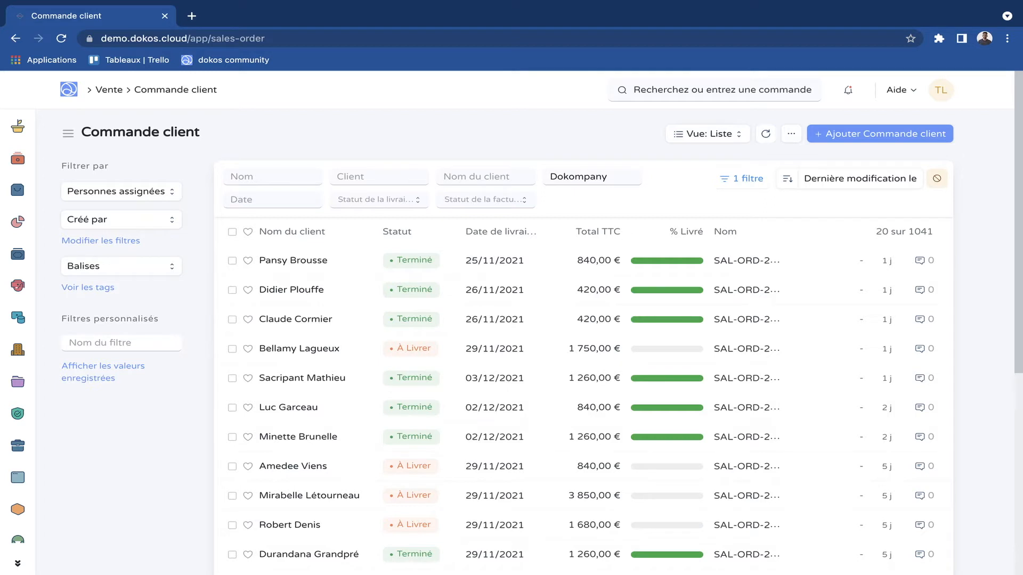
{"action": "left_click", "coordinate": [879, 134]}
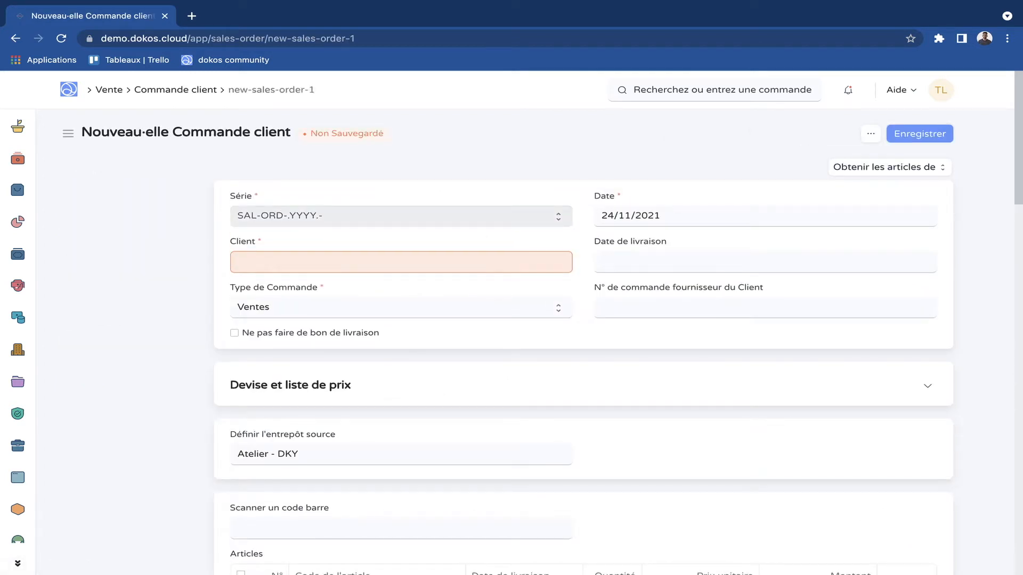
{"action": "scroll", "coordinate": [583, 373], "scroll_direction": "down", "scroll_amount": 2}
{"action": "scroll", "coordinate": [583, 373], "scroll_direction": "up", "scroll_amount": 2}
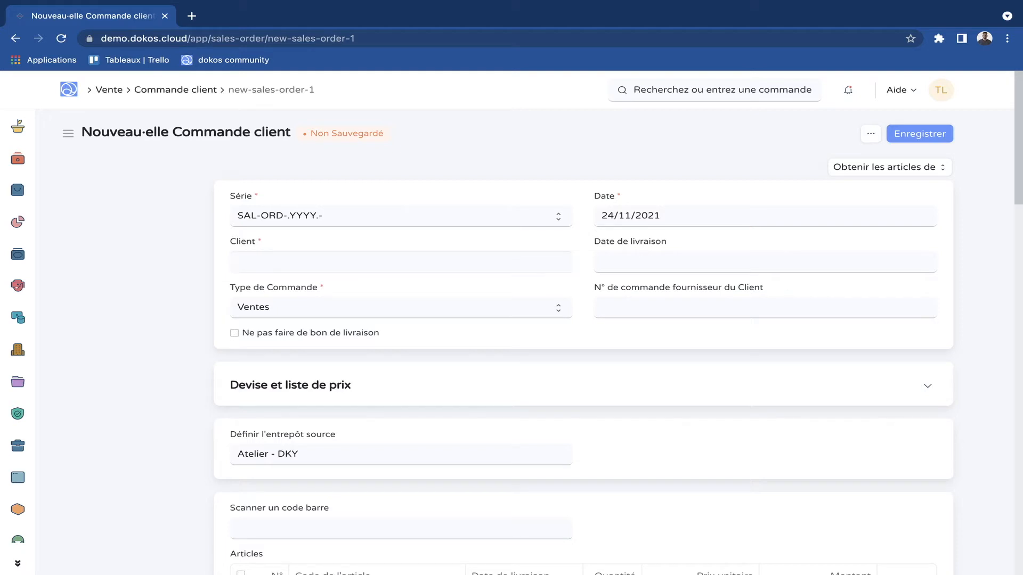
- Browse the customers available for the new order's Client field, down to the option for creating a new customer
{"action": "key", "text": "Down"}
{"action": "key", "text": "Down"}
{"action": "key", "text": "Down"}
{"action": "key", "text": "Down"}
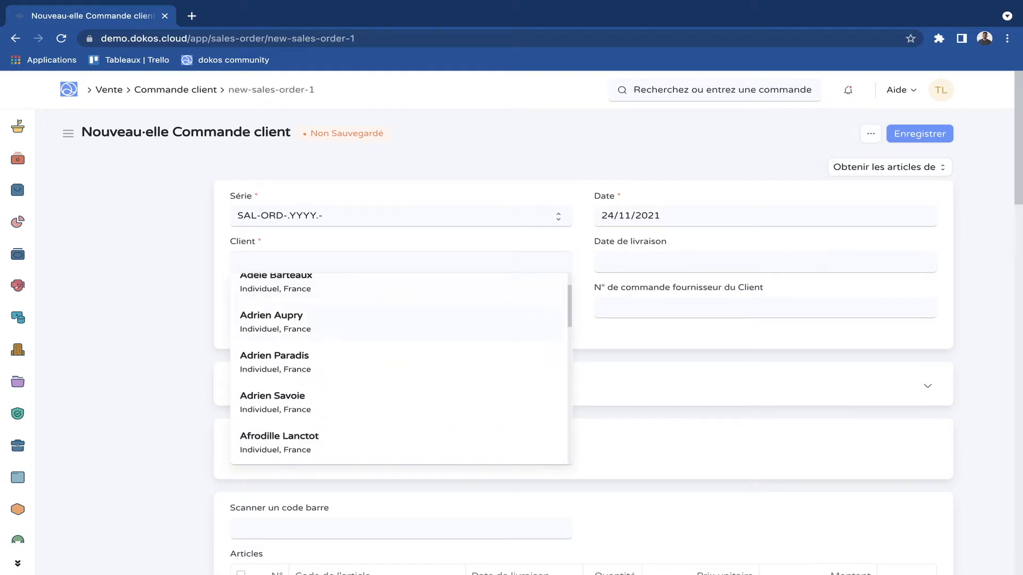
{"action": "scroll", "coordinate": [400, 341], "scroll_direction": "down", "scroll_amount": 2}
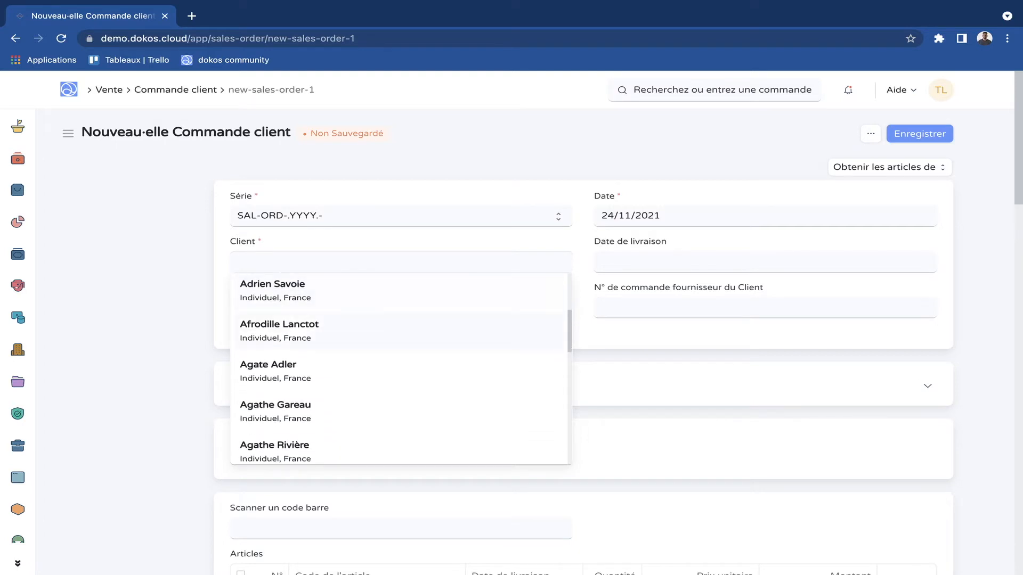
{"action": "key", "text": "Escape"}
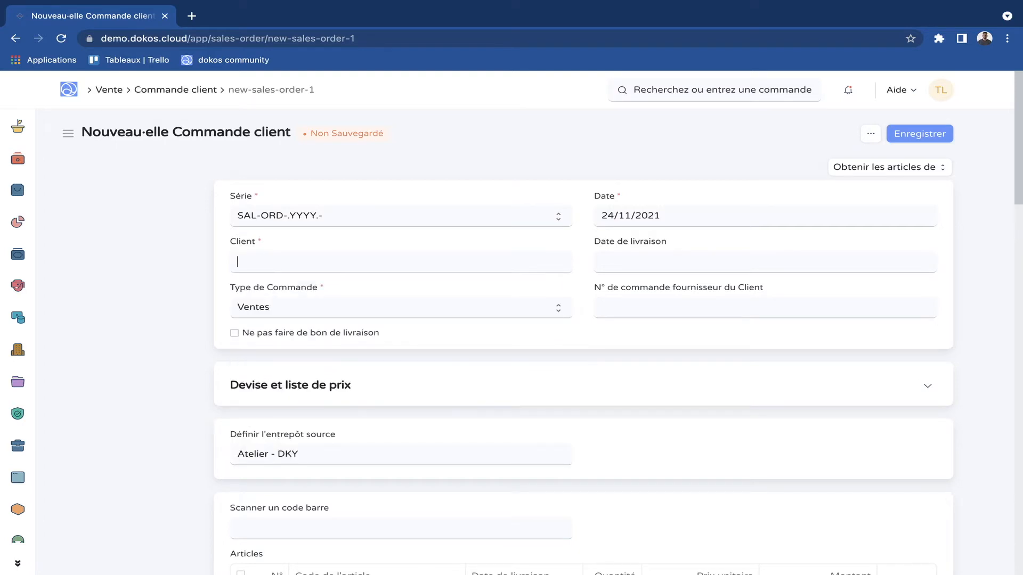
{"action": "scroll", "coordinate": [400, 367], "scroll_direction": "down", "scroll_amount": 4}
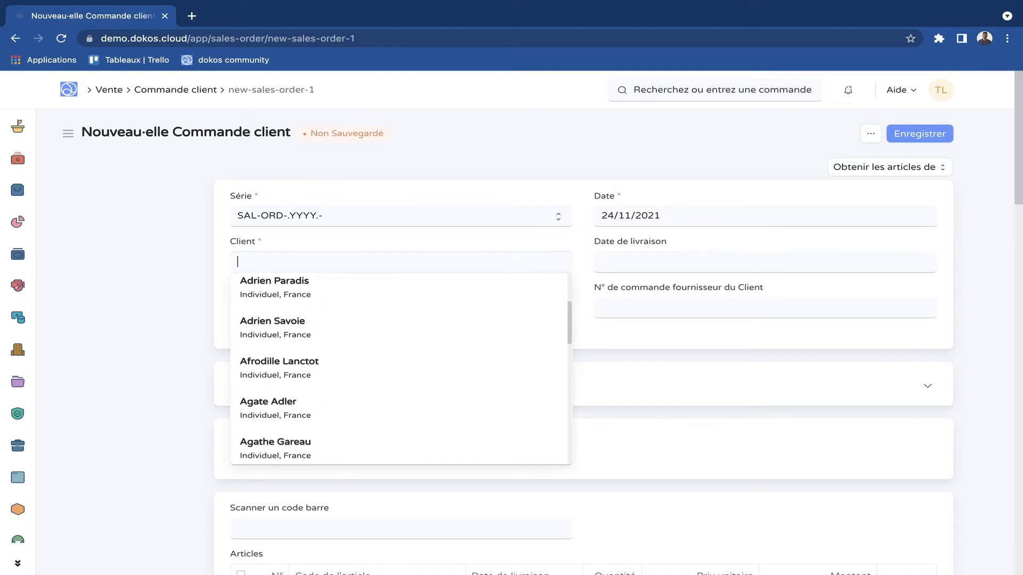
{"action": "scroll", "coordinate": [401, 367], "scroll_direction": "down", "scroll_amount": 10}
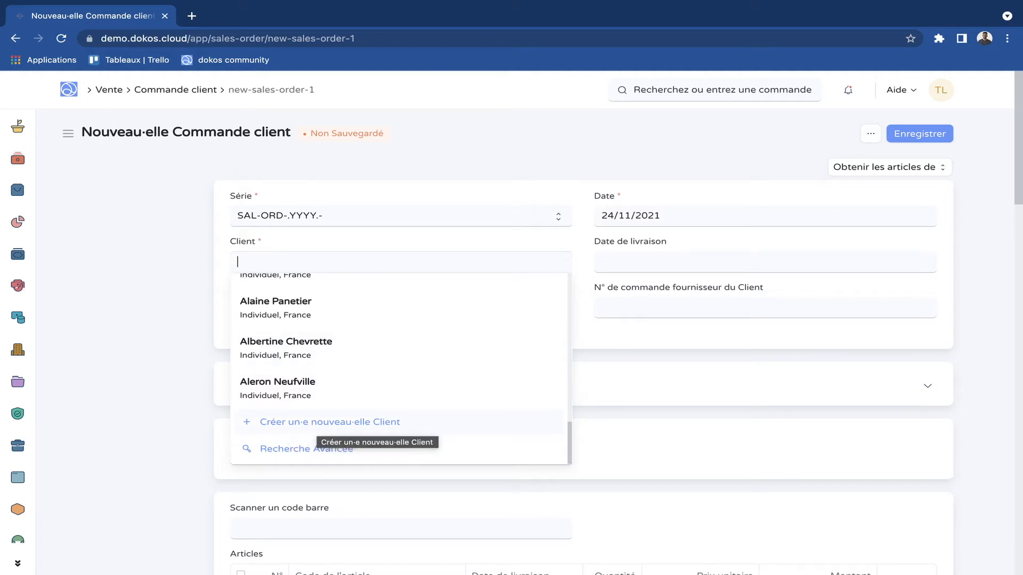
{"action": "left_click", "coordinate": [320, 422]}
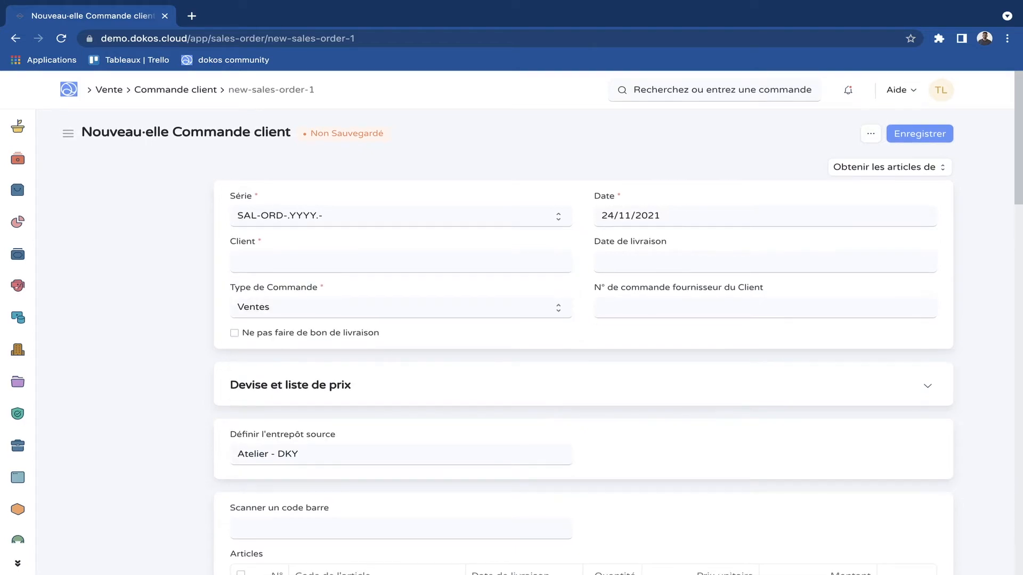
- Look over the new order's warehouse and Articles sections and return to the sales order list without saving
{"action": "scroll", "coordinate": [573, 330], "scroll_direction": "down", "scroll_amount": 4}
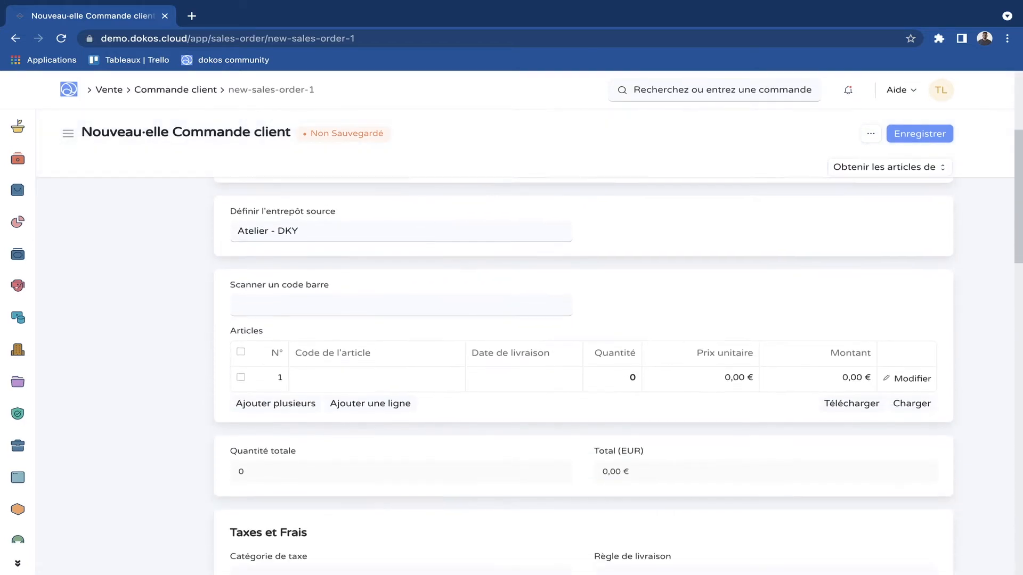
{"action": "scroll", "coordinate": [572, 330], "scroll_direction": "up", "scroll_amount": 4}
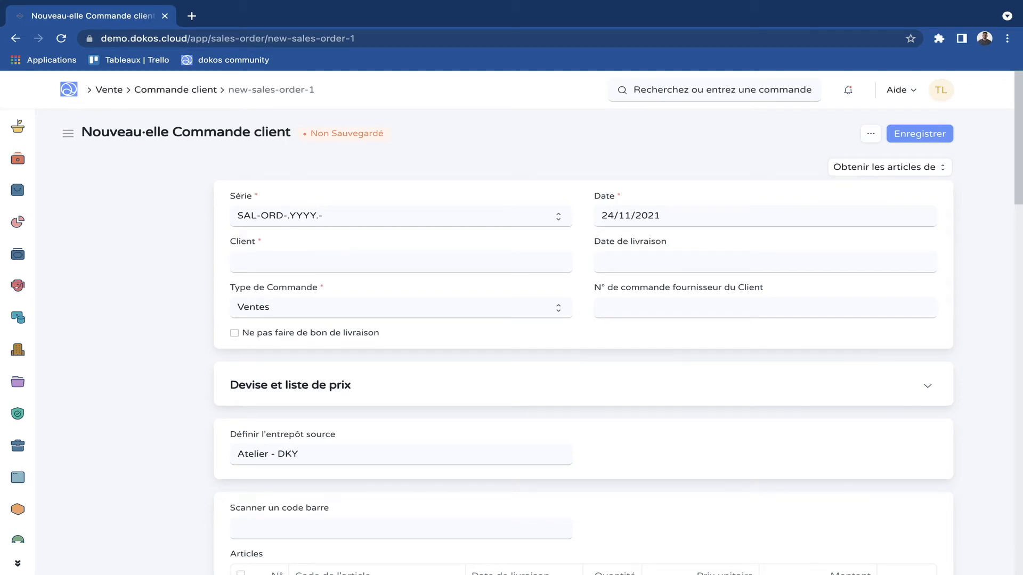
{"action": "scroll", "coordinate": [573, 330], "scroll_direction": "left", "scroll_amount": 5}
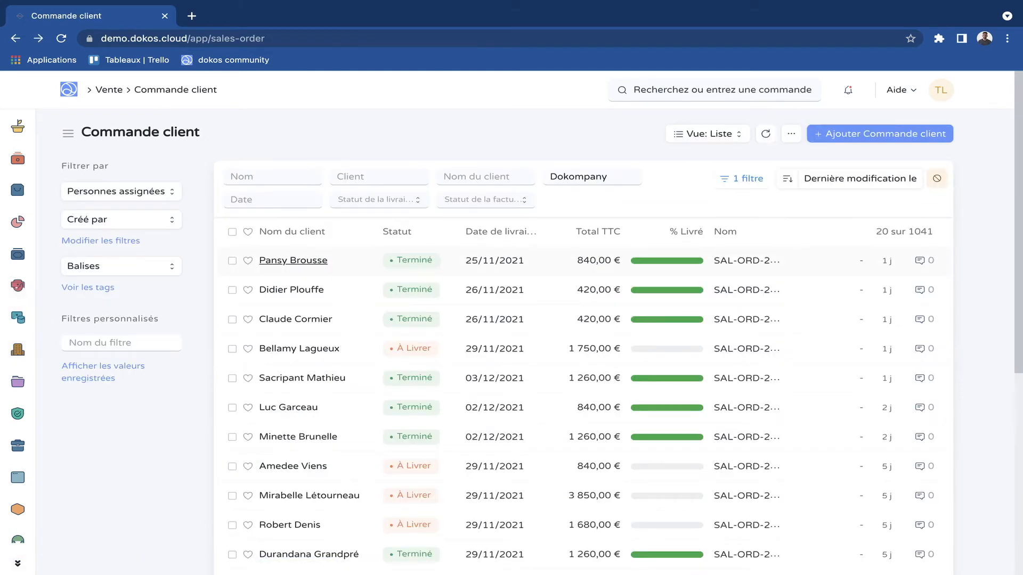
- Reopen the first sales order in the list and view its main details and items
{"action": "left_click", "coordinate": [293, 260]}
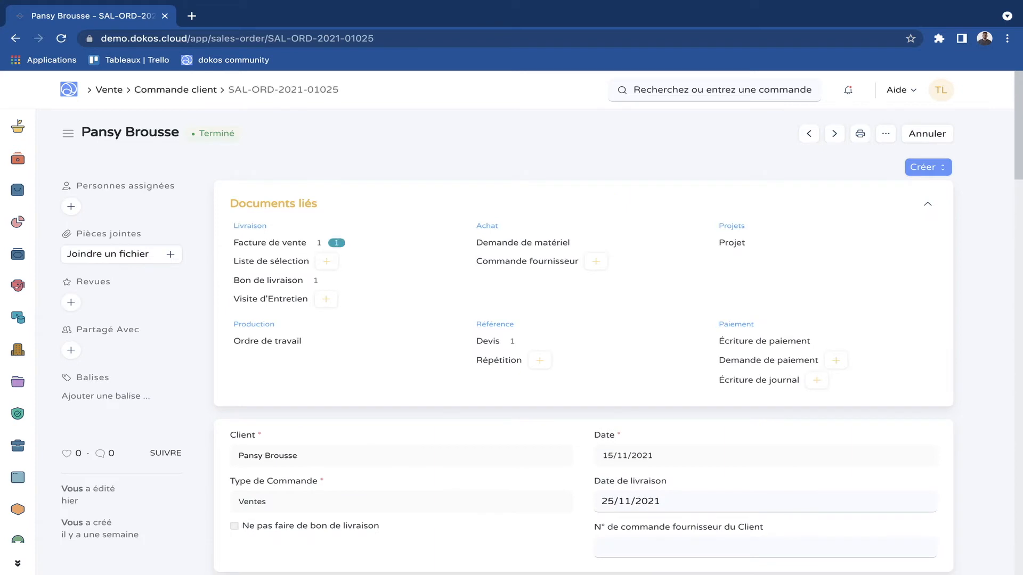
{"action": "scroll", "coordinate": [584, 373], "scroll_direction": "down", "scroll_amount": 5}
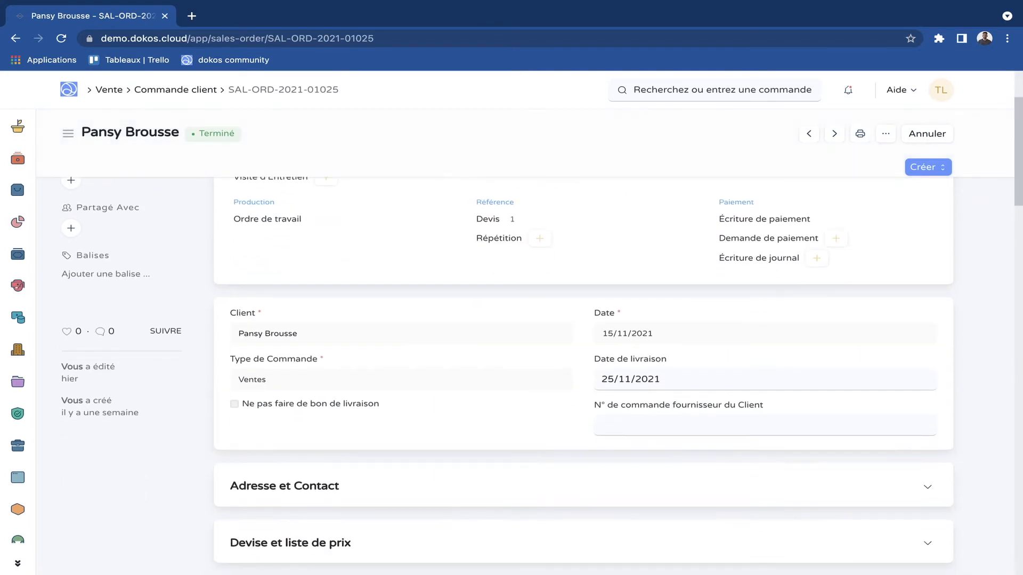
{"action": "scroll", "coordinate": [583, 373], "scroll_direction": "down", "scroll_amount": 1}
{"action": "scroll", "coordinate": [583, 372], "scroll_direction": "down", "scroll_amount": 1}
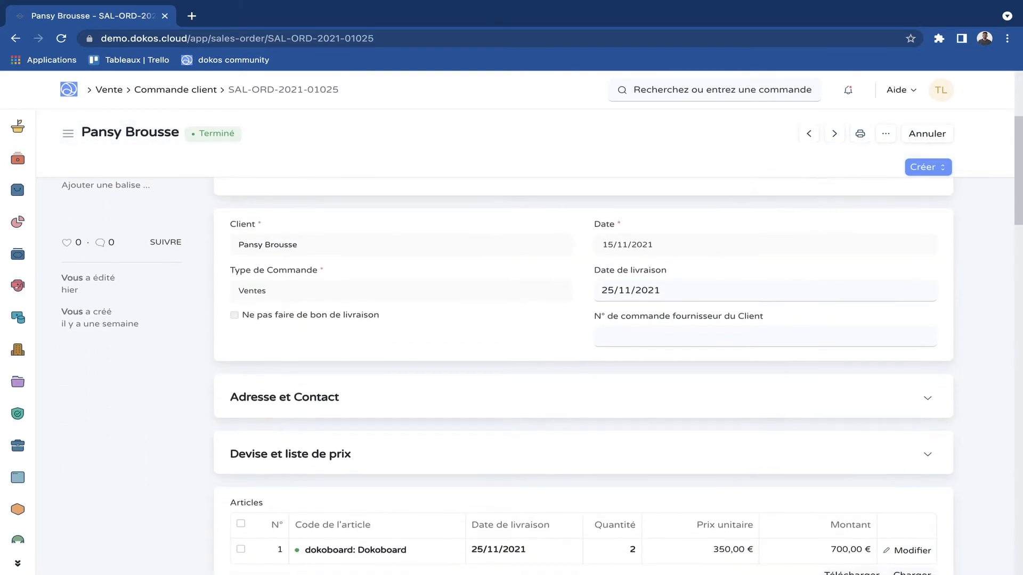
- View the records linked to the sales order through Liens and close the overview
{"action": "left_click", "coordinate": [885, 133]}
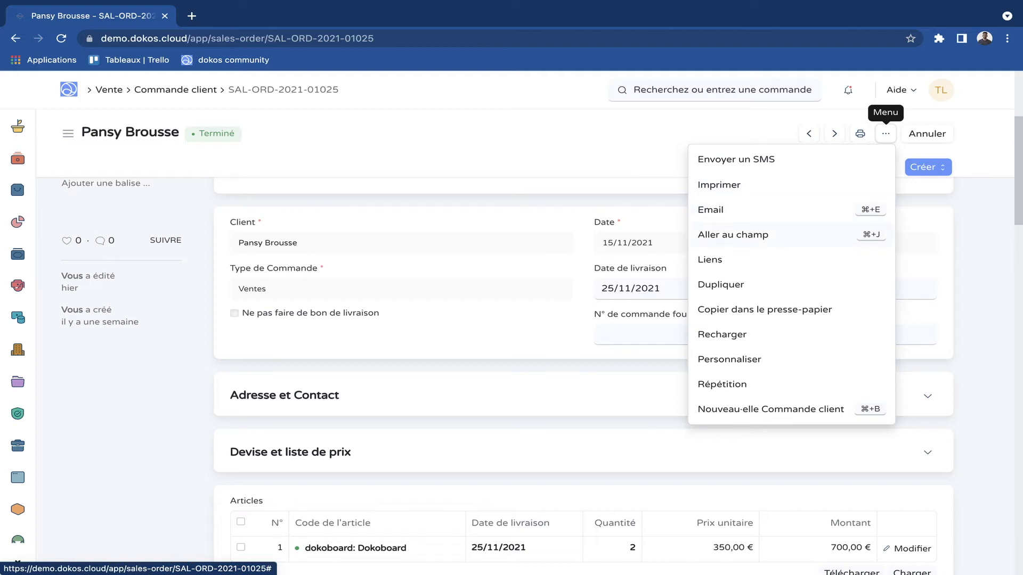
{"action": "left_click", "coordinate": [710, 260]}
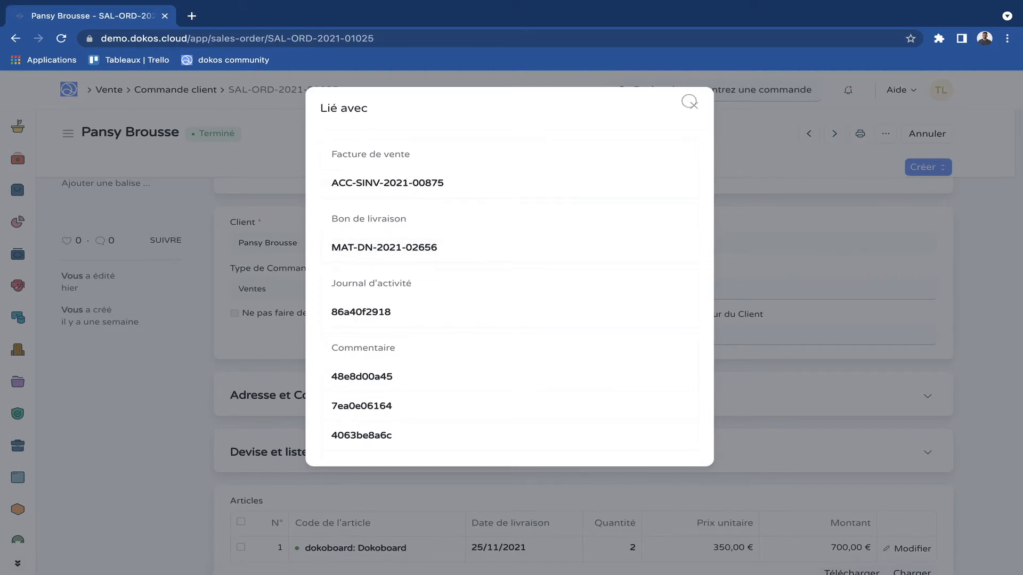
{"action": "left_click", "coordinate": [691, 102]}
- Review the sales order's additional actions and the follow-up documents that can be created from it
{"action": "left_click", "coordinate": [885, 134]}
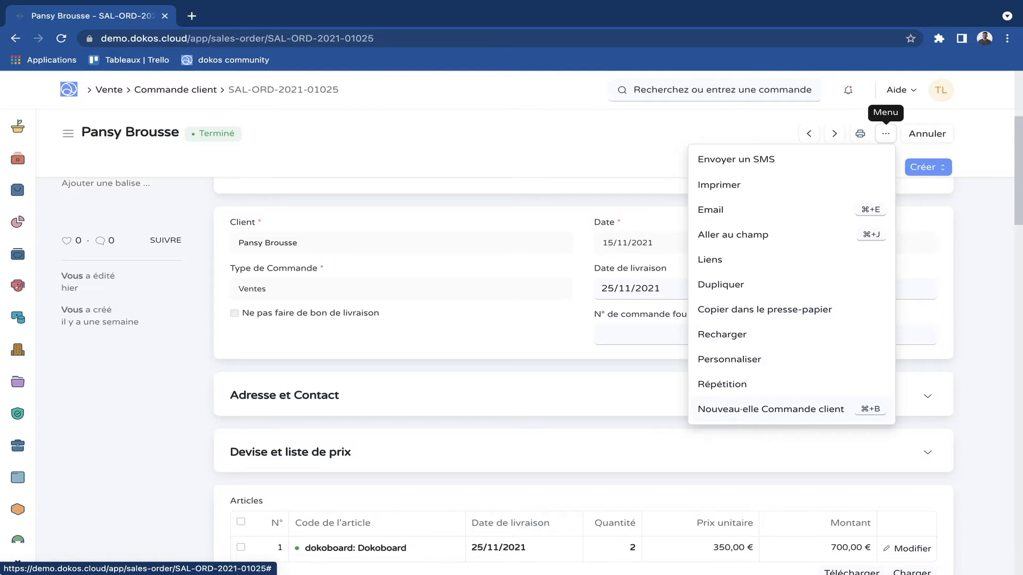
{"action": "left_click", "coordinate": [770, 409]}
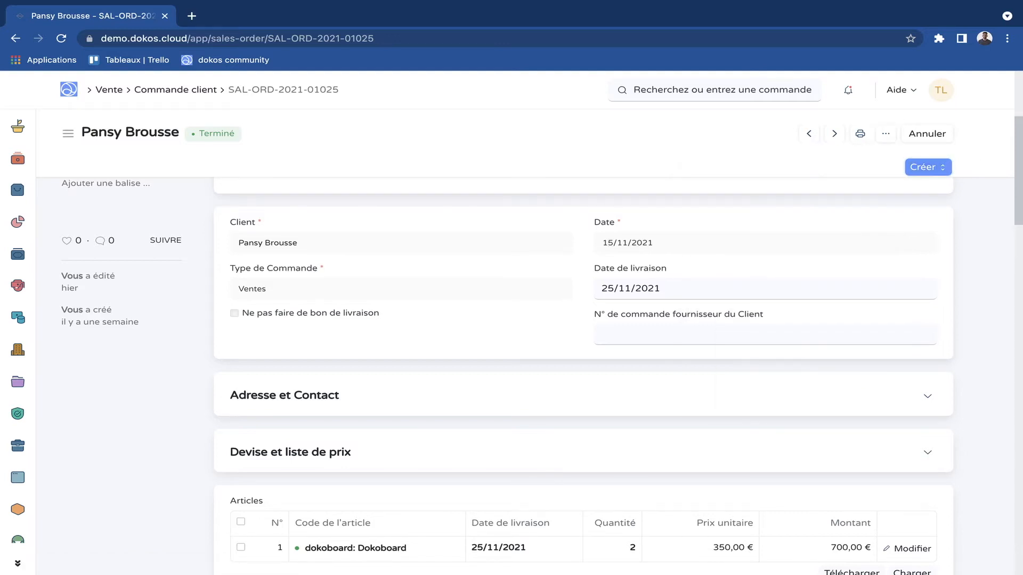
{"action": "left_click", "coordinate": [927, 167]}
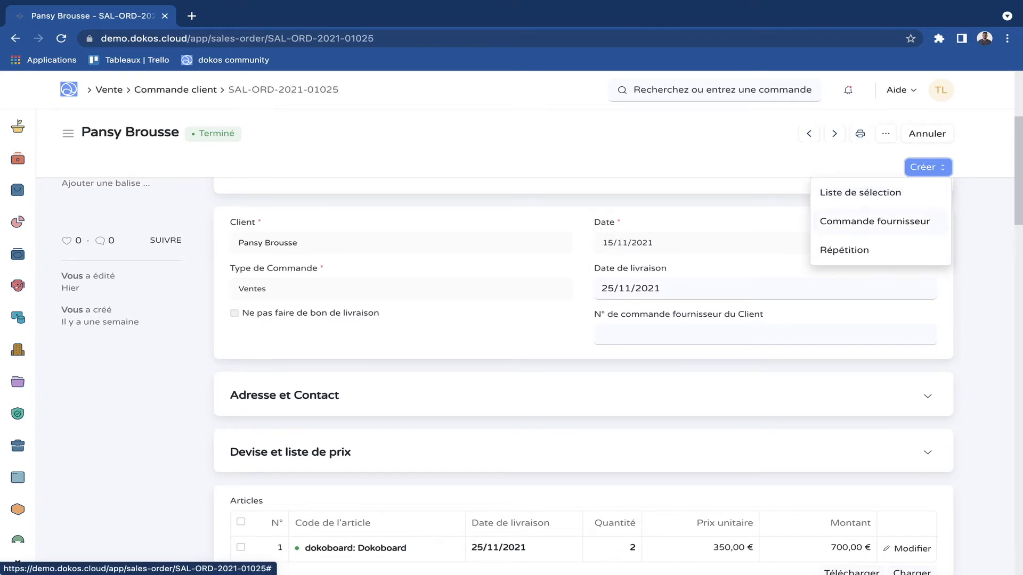
{"action": "scroll", "coordinate": [507, 375], "scroll_direction": "down", "scroll_amount": 1}
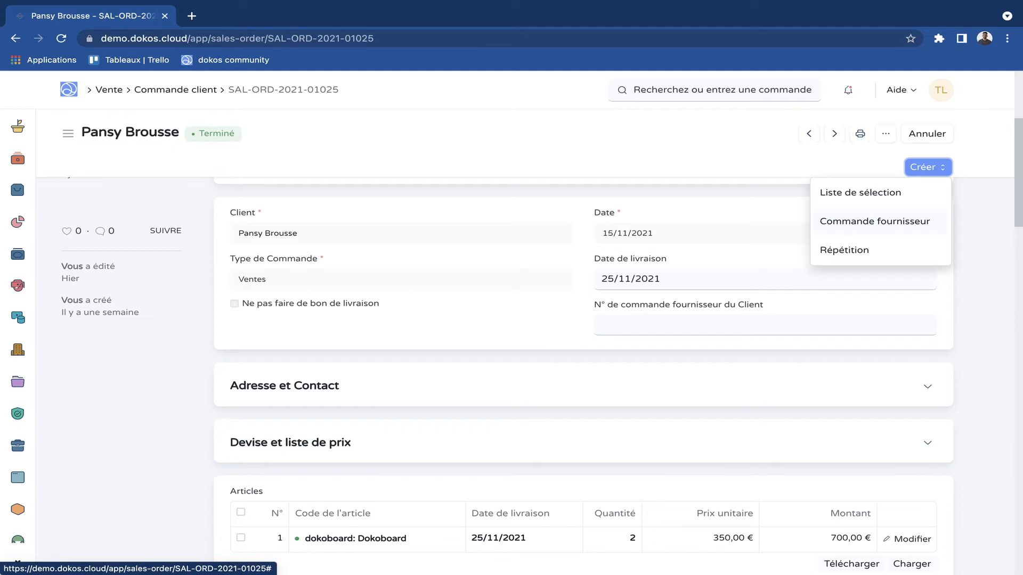
- Examine the order's item line and its Documents liés overview
{"action": "scroll", "coordinate": [506, 375], "scroll_direction": "down", "scroll_amount": 3}
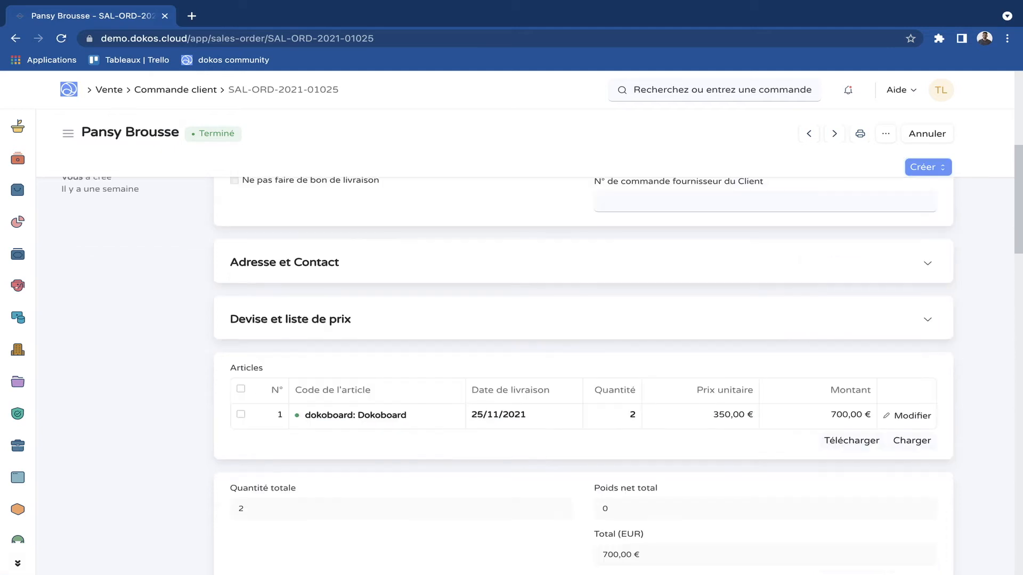
{"action": "scroll", "coordinate": [583, 373], "scroll_direction": "up", "scroll_amount": 8}
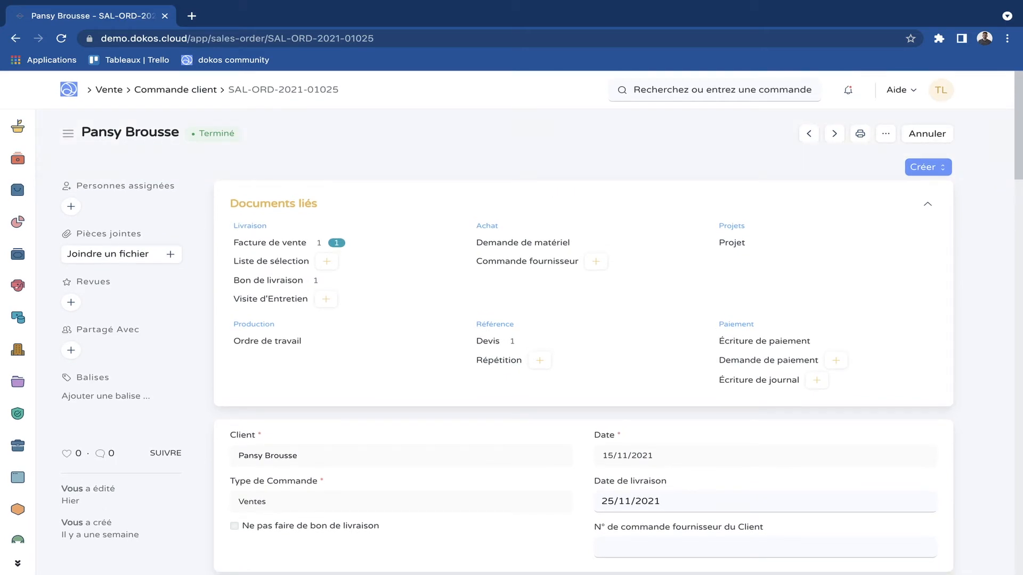
{"action": "scroll", "coordinate": [583, 373], "scroll_direction": "down", "scroll_amount": 1}
{"action": "scroll", "coordinate": [583, 373], "scroll_direction": "up", "scroll_amount": 1}
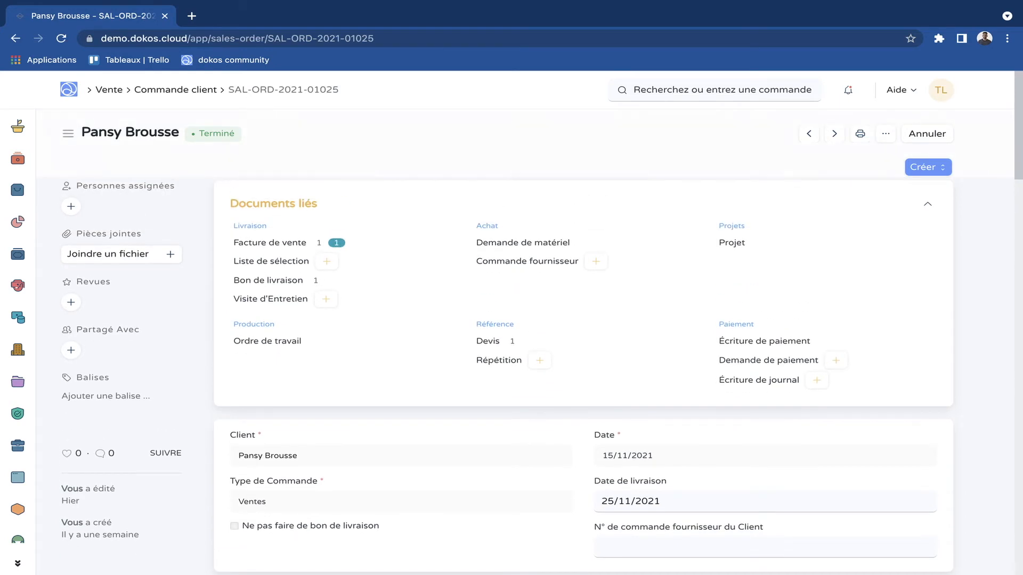
- Search for "type de document" and open the list of document types
{"action": "scroll", "coordinate": [583, 373], "scroll_direction": "down", "scroll_amount": 1}
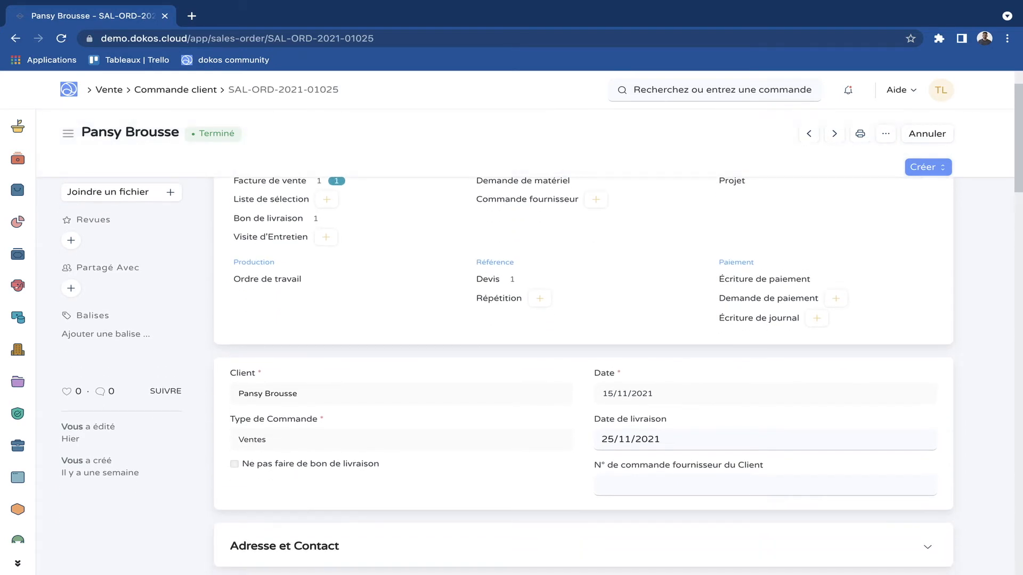
{"action": "scroll", "coordinate": [583, 373], "scroll_direction": "up", "scroll_amount": 1}
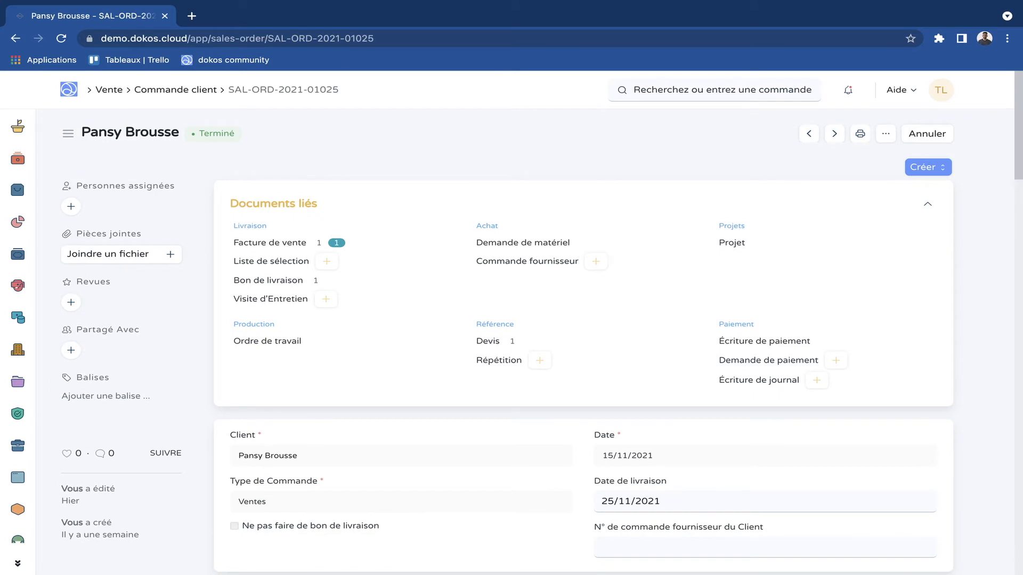
{"action": "left_click", "coordinate": [714, 90]}
{"action": "type", "text": "type de document"}
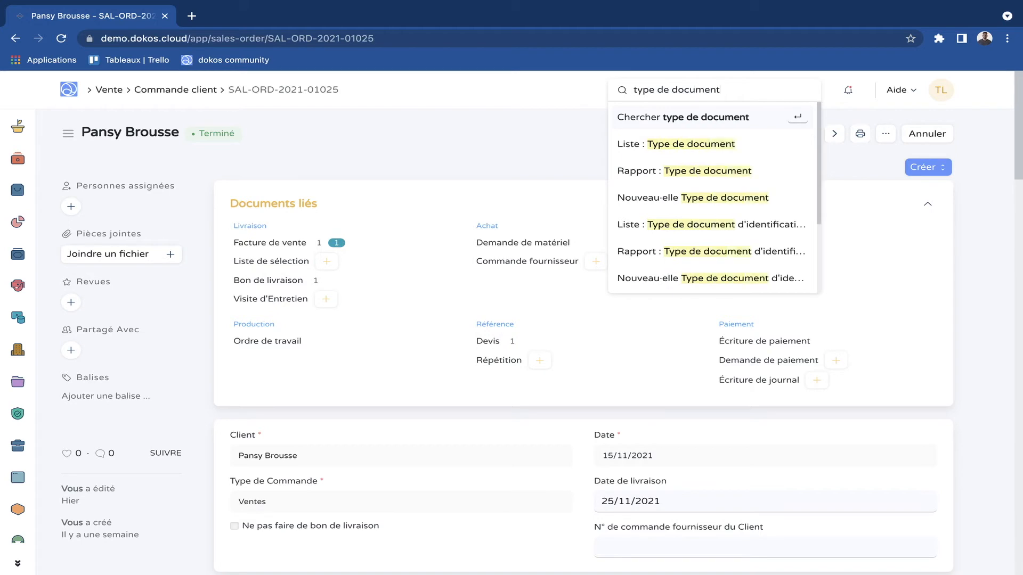
{"action": "key", "text": "Return"}
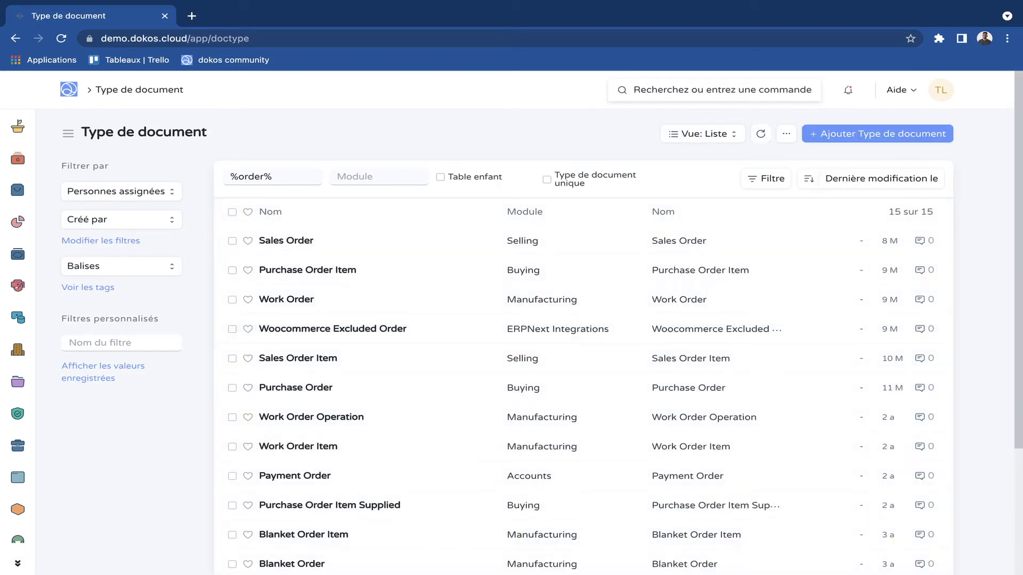
- Open the Type de document list from the Modèles section of the Développements workspace
{"action": "mouse_move", "coordinate": [18, 158]}
{"action": "scroll", "coordinate": [53, 234], "scroll_direction": "down", "scroll_amount": 2}
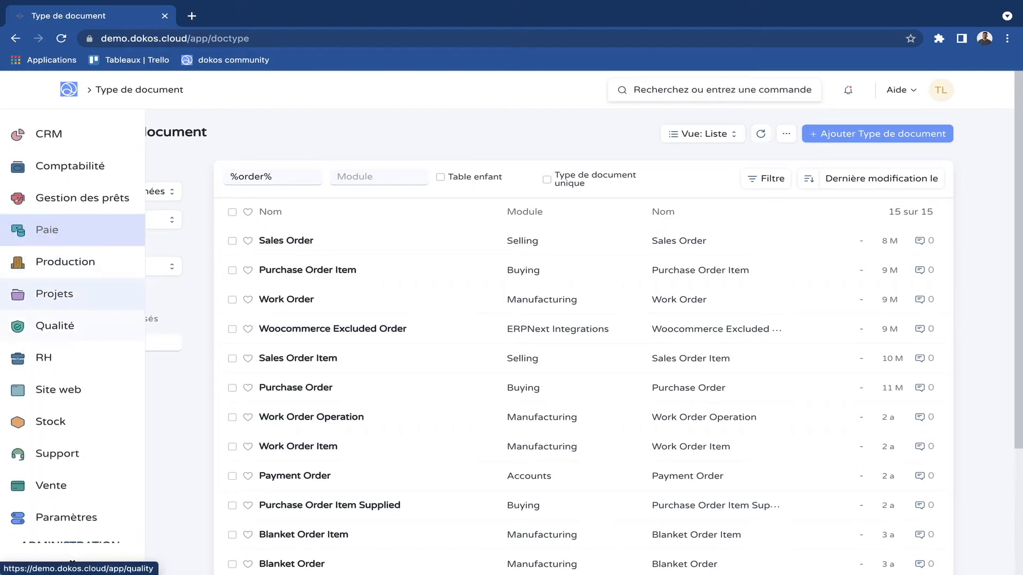
{"action": "scroll", "coordinate": [54, 325], "scroll_direction": "down", "scroll_amount": 3}
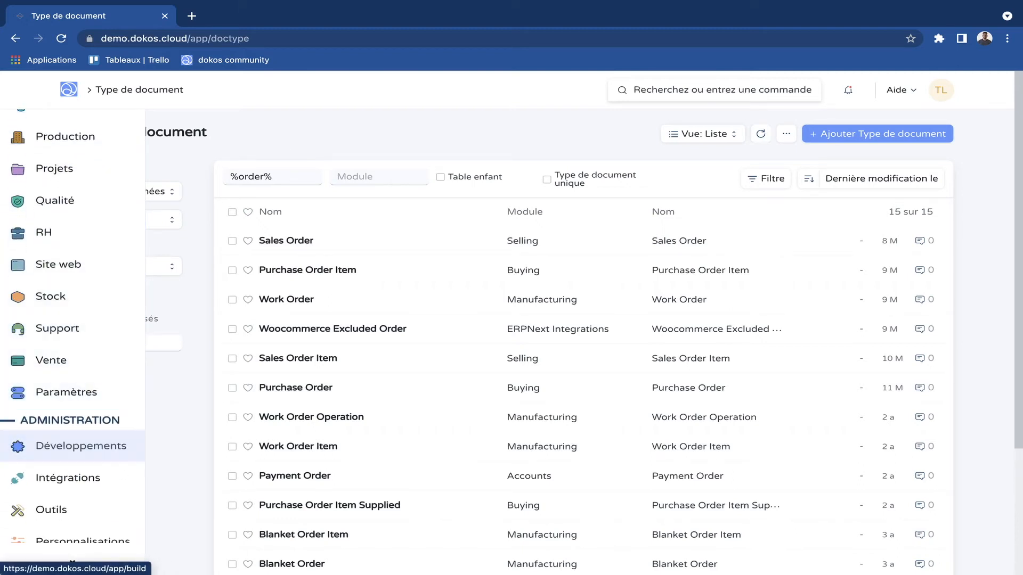
{"action": "left_click", "coordinate": [80, 445]}
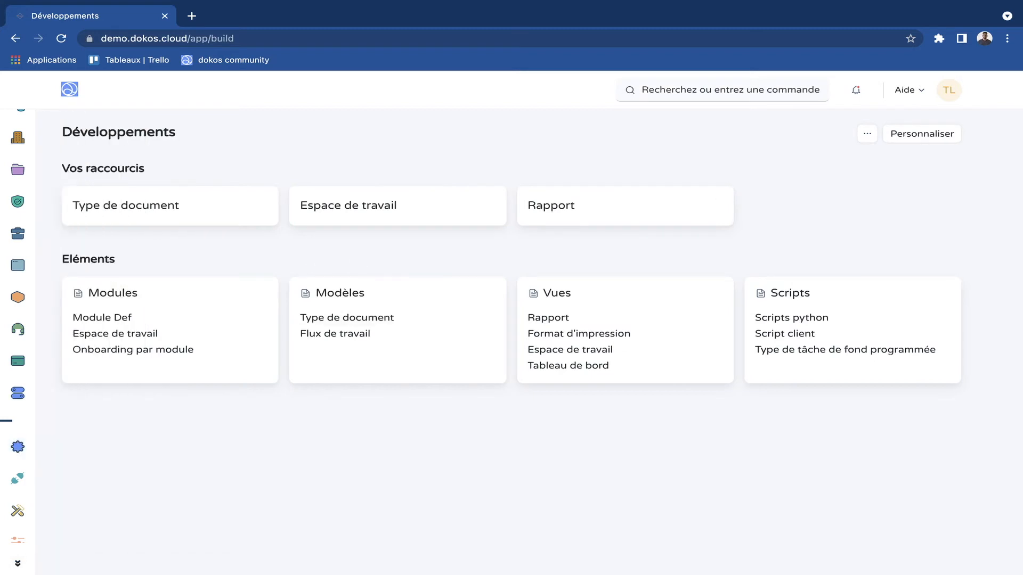
{"action": "left_click_drag", "start_coordinate": [318, 294], "coordinate": [374, 294]}
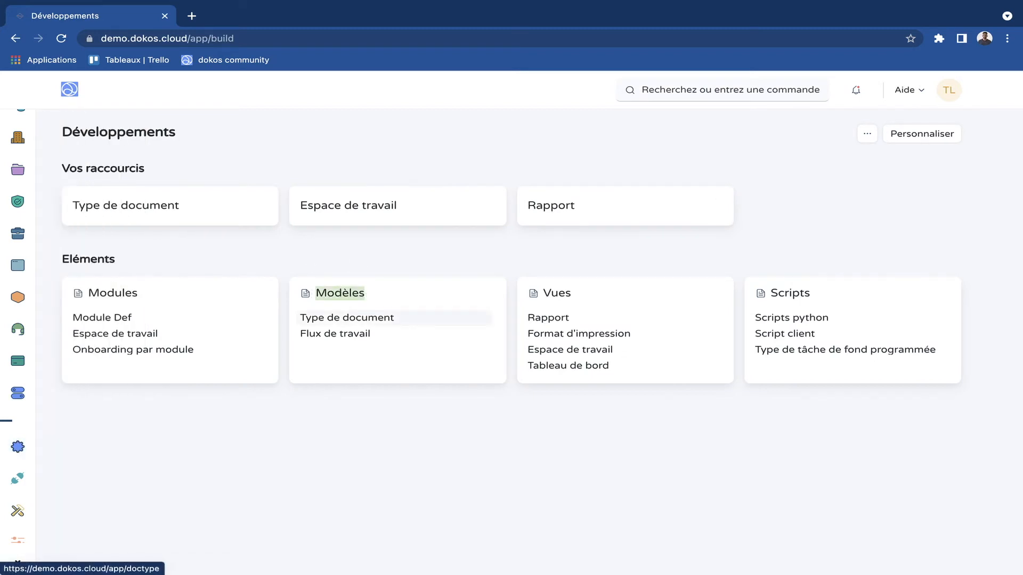
{"action": "left_click", "coordinate": [347, 317]}
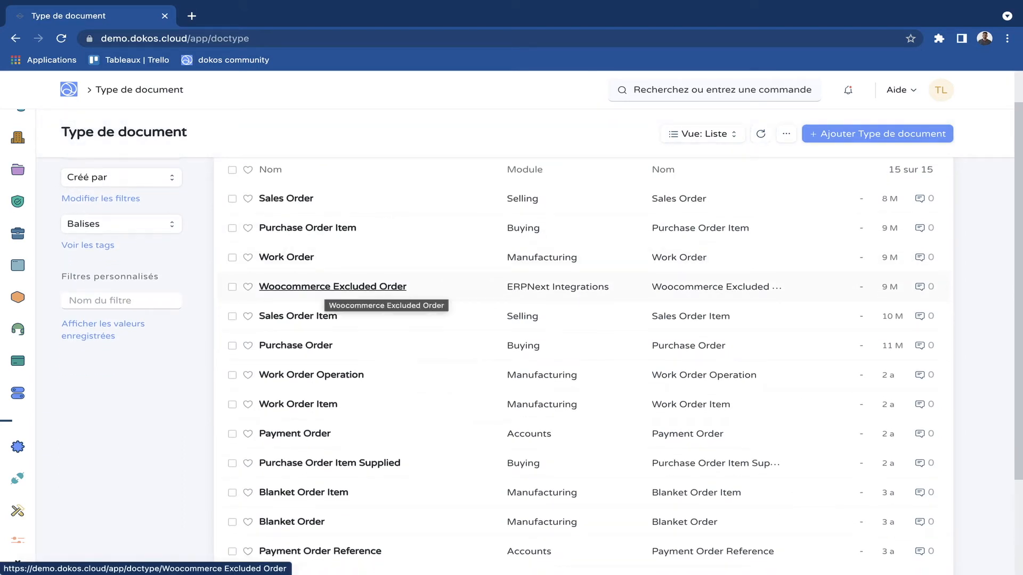
- Open the Sales Order document type and review its linked documents and general settings
{"action": "scroll", "coordinate": [333, 288], "scroll_direction": "up", "scroll_amount": 1}
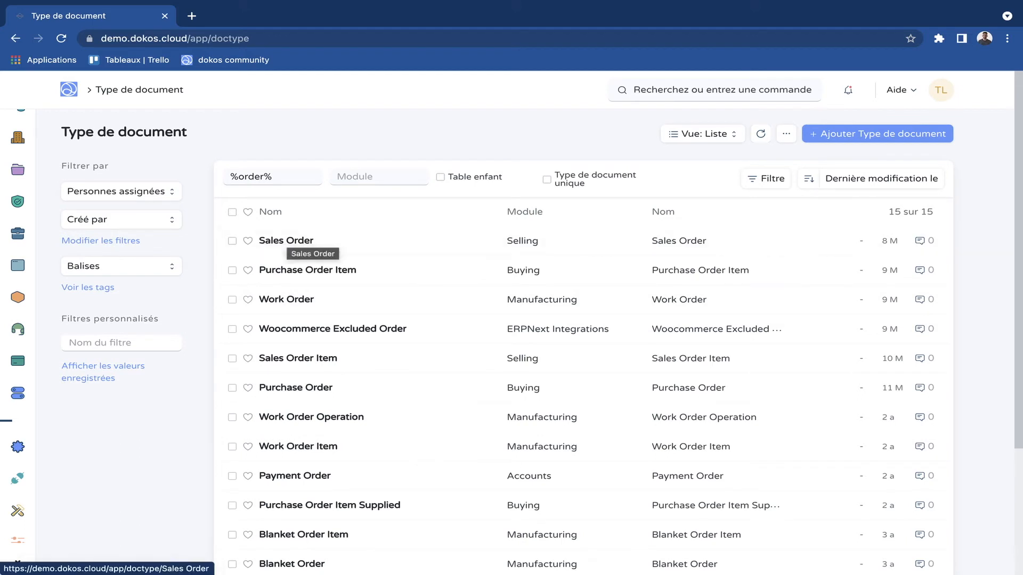
{"action": "left_click", "coordinate": [286, 241]}
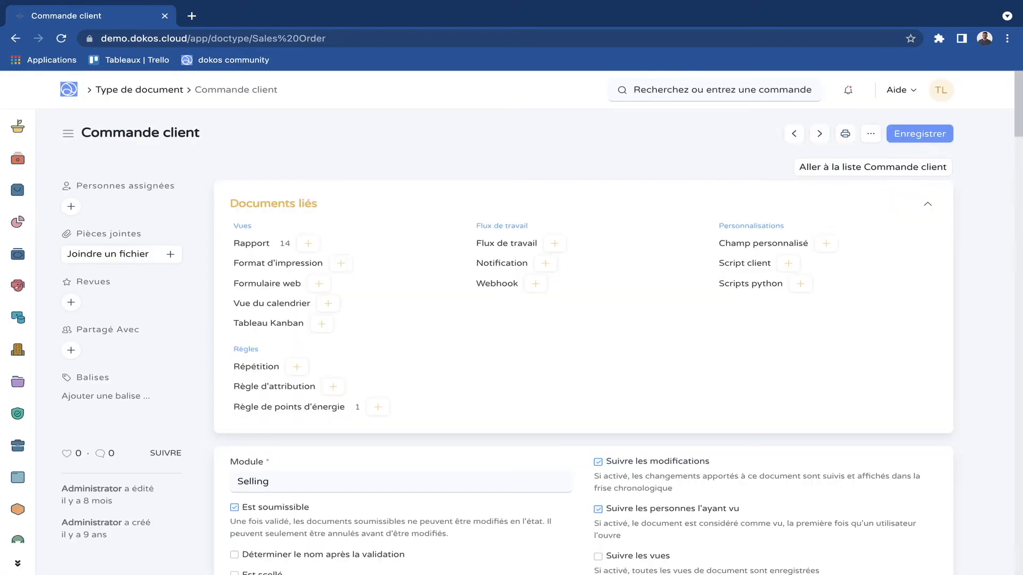
{"action": "scroll", "coordinate": [584, 373], "scroll_direction": "down", "scroll_amount": 3}
{"action": "scroll", "coordinate": [583, 373], "scroll_direction": "up", "scroll_amount": 1}
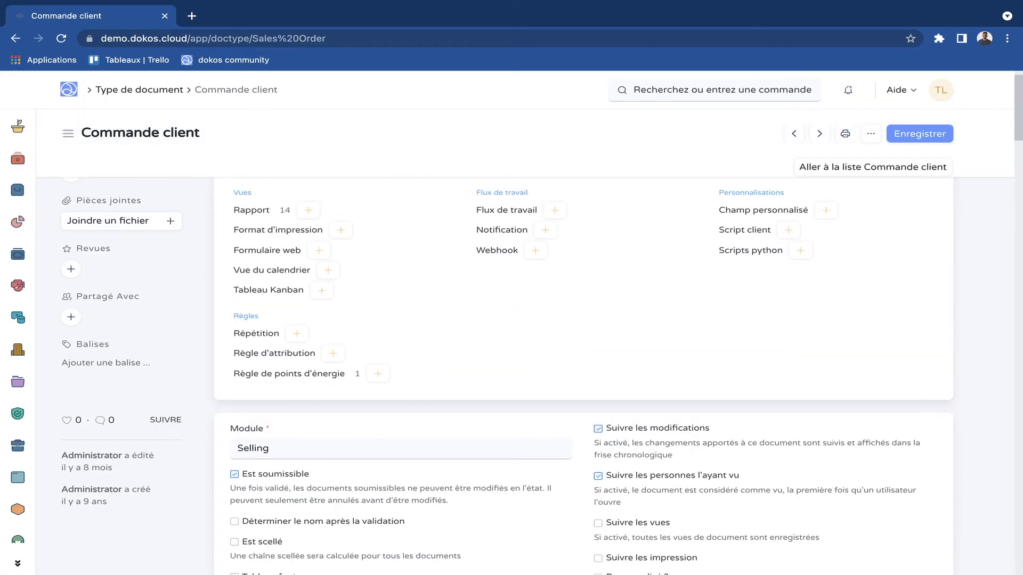
{"action": "scroll", "coordinate": [583, 373], "scroll_direction": "down", "scroll_amount": 1}
{"action": "scroll", "coordinate": [584, 373], "scroll_direction": "down", "scroll_amount": 5}
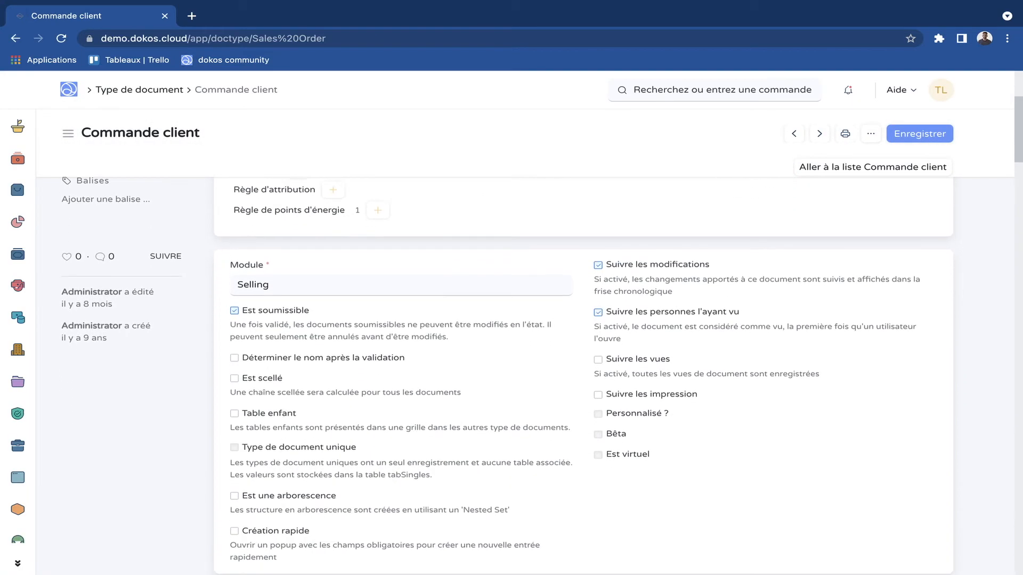
- Examine the Champs table of the Sales Order document type, including field labels, types, names, mandatory flags and options
{"action": "scroll", "coordinate": [583, 372], "scroll_direction": "down", "scroll_amount": 3}
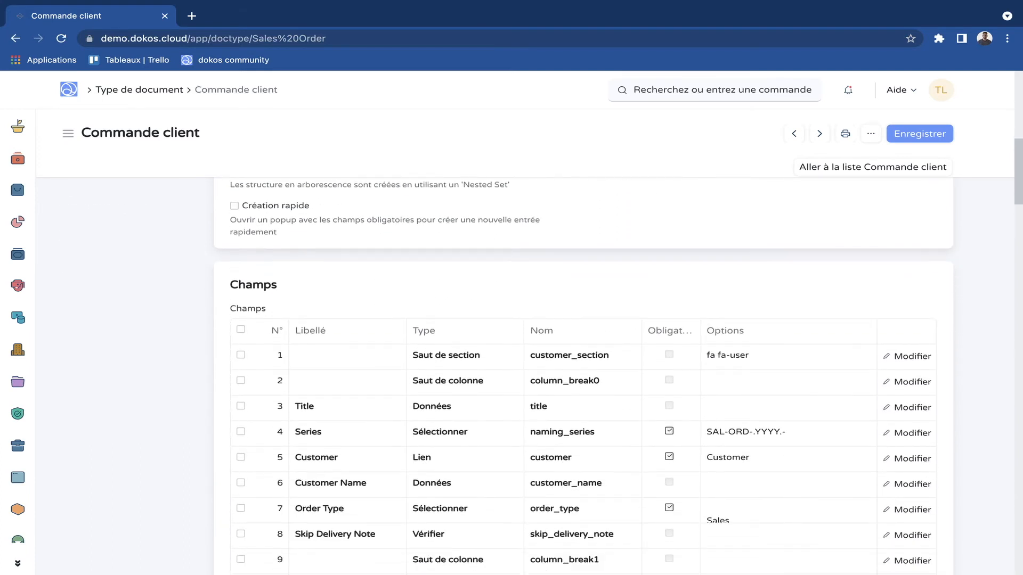
{"action": "scroll", "coordinate": [583, 373], "scroll_direction": "down", "scroll_amount": 1}
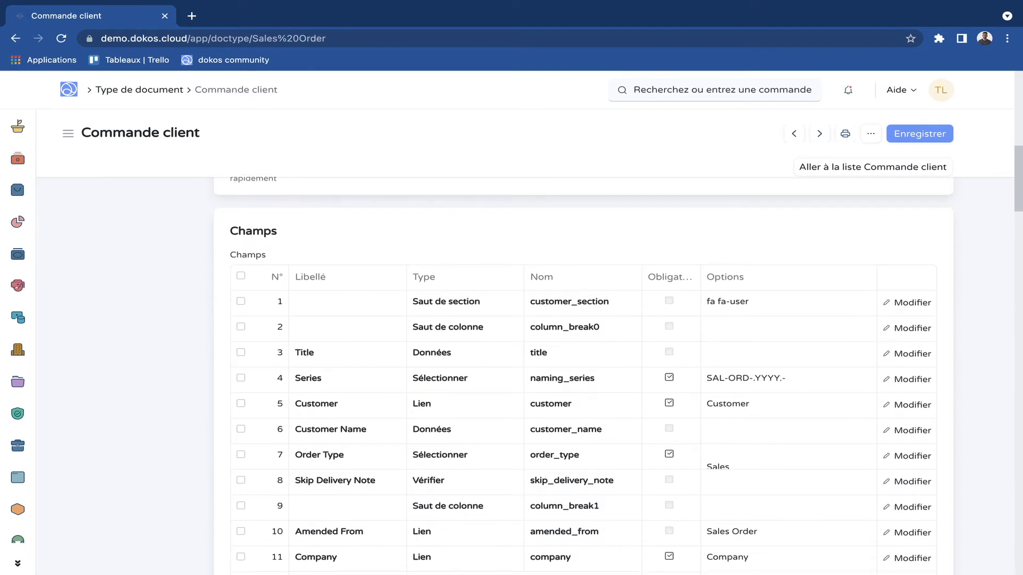
{"action": "scroll", "coordinate": [583, 373], "scroll_direction": "down", "scroll_amount": 1}
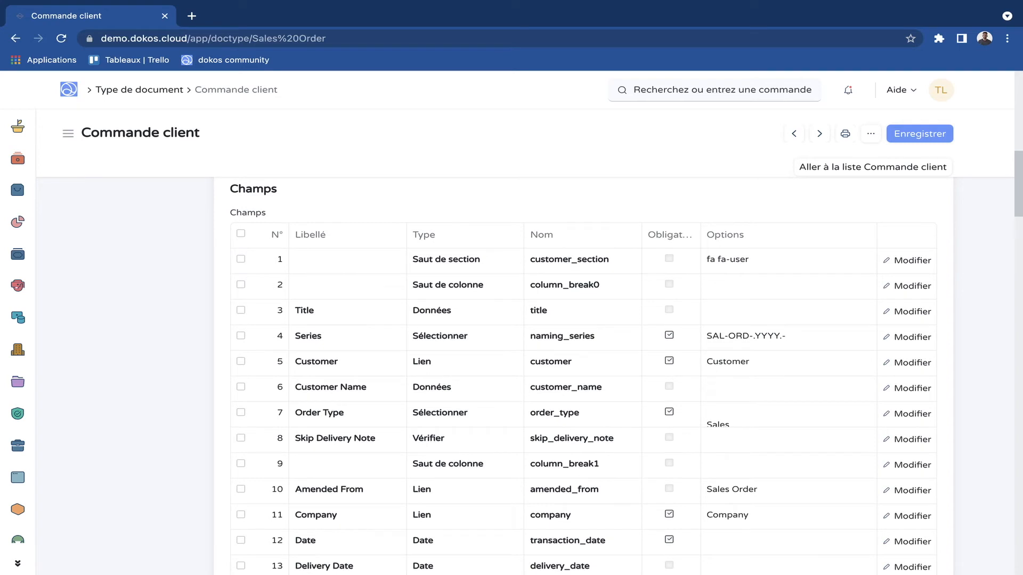
{"action": "scroll", "coordinate": [583, 373], "scroll_direction": "down", "scroll_amount": 1}
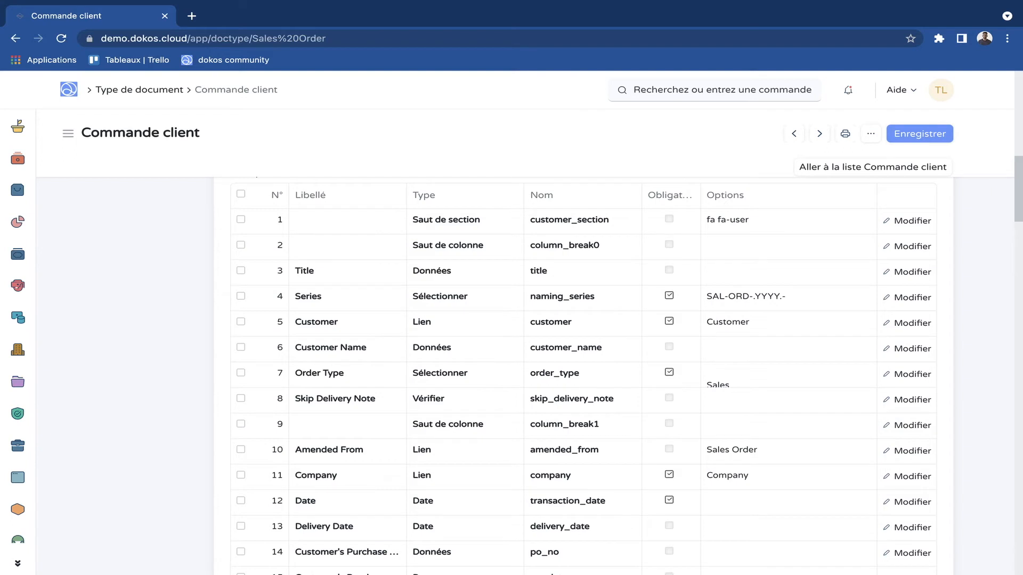
{"action": "scroll", "coordinate": [583, 372], "scroll_direction": "down", "scroll_amount": 1}
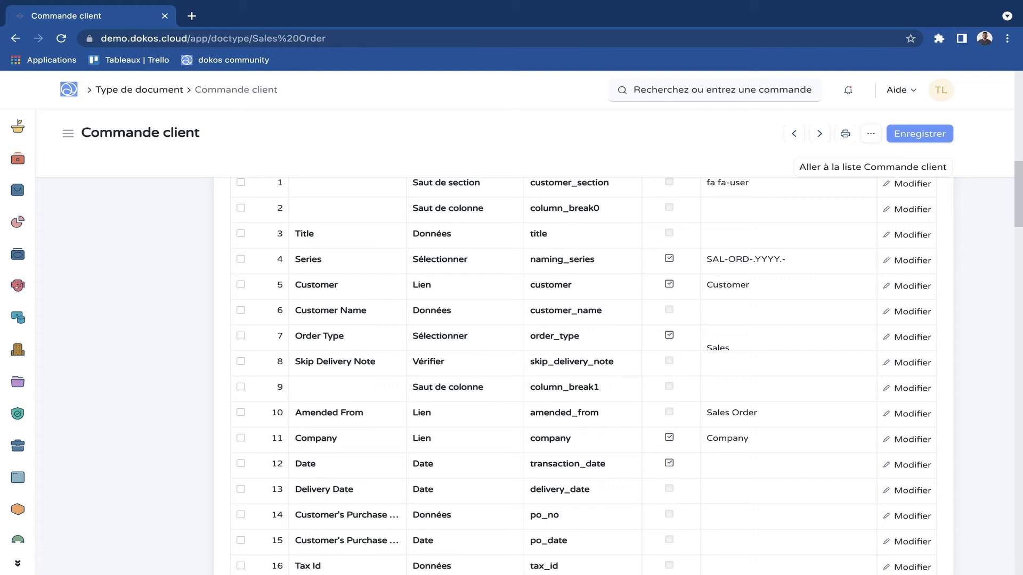
{"action": "scroll", "coordinate": [586, 373], "scroll_direction": "down", "scroll_amount": 4}
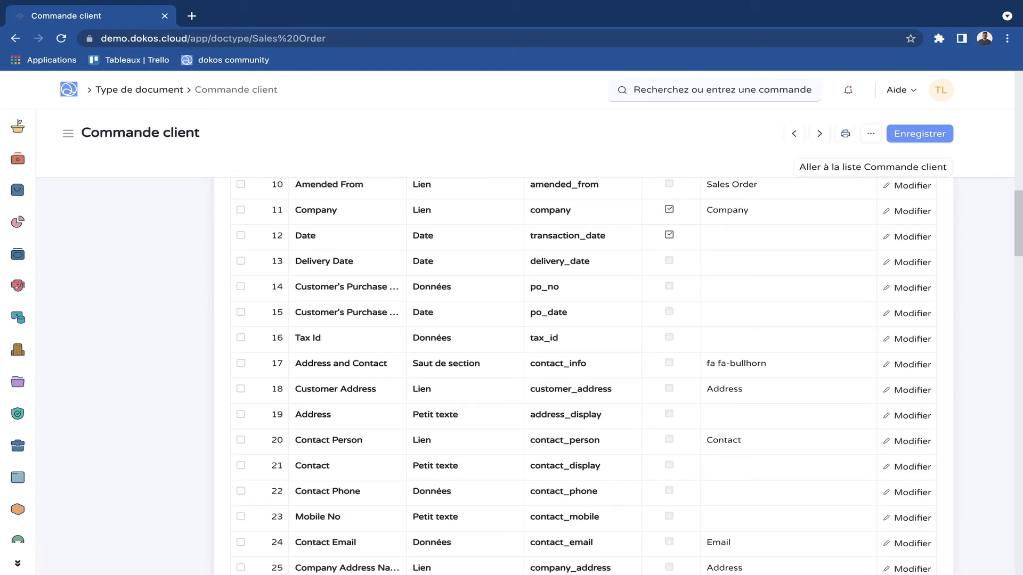
{"action": "scroll", "coordinate": [586, 373], "scroll_direction": "up", "scroll_amount": 1}
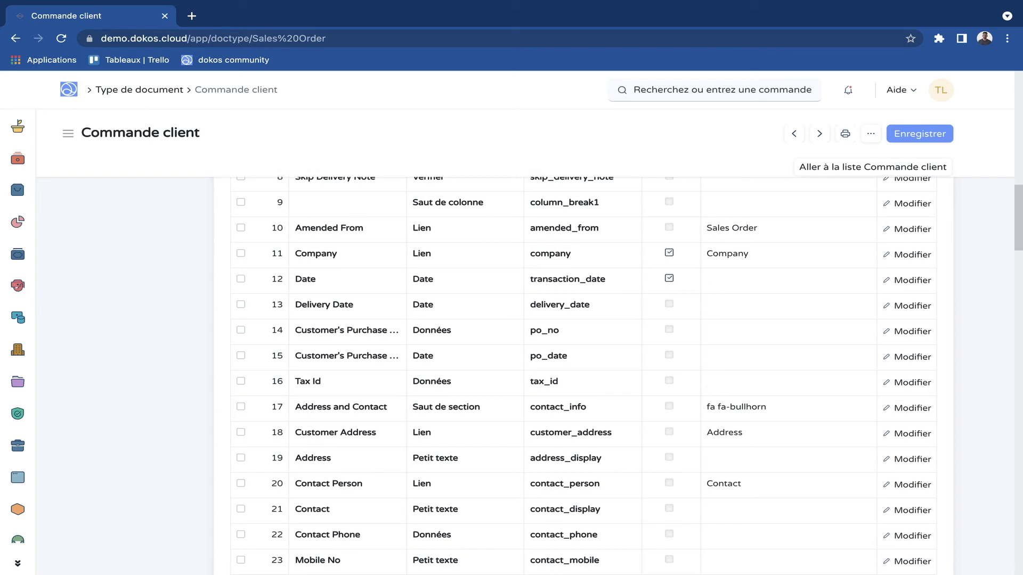
{"action": "scroll", "coordinate": [585, 373], "scroll_direction": "down", "scroll_amount": 4}
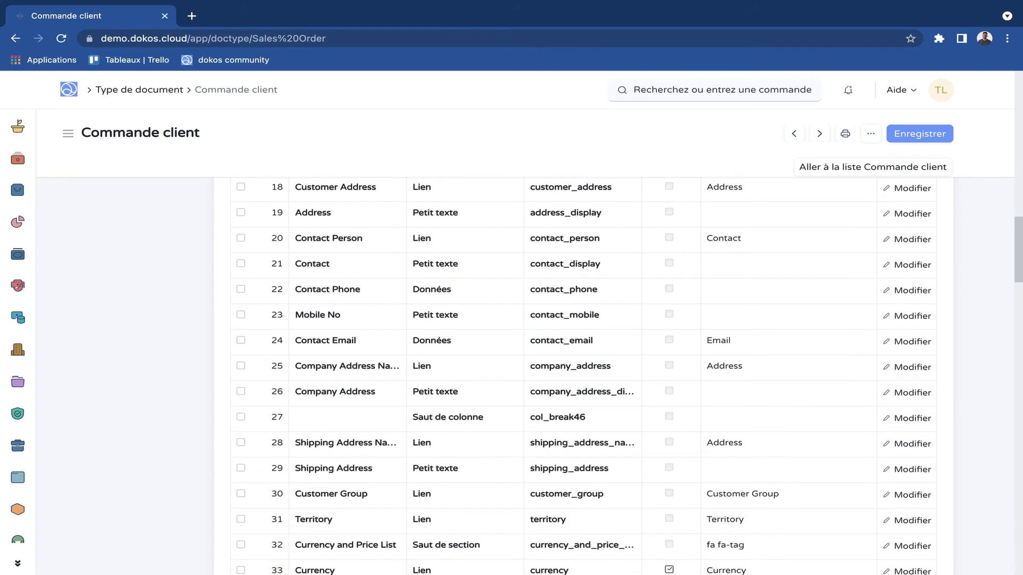
{"action": "scroll", "coordinate": [586, 373], "scroll_direction": "down", "scroll_amount": 10}
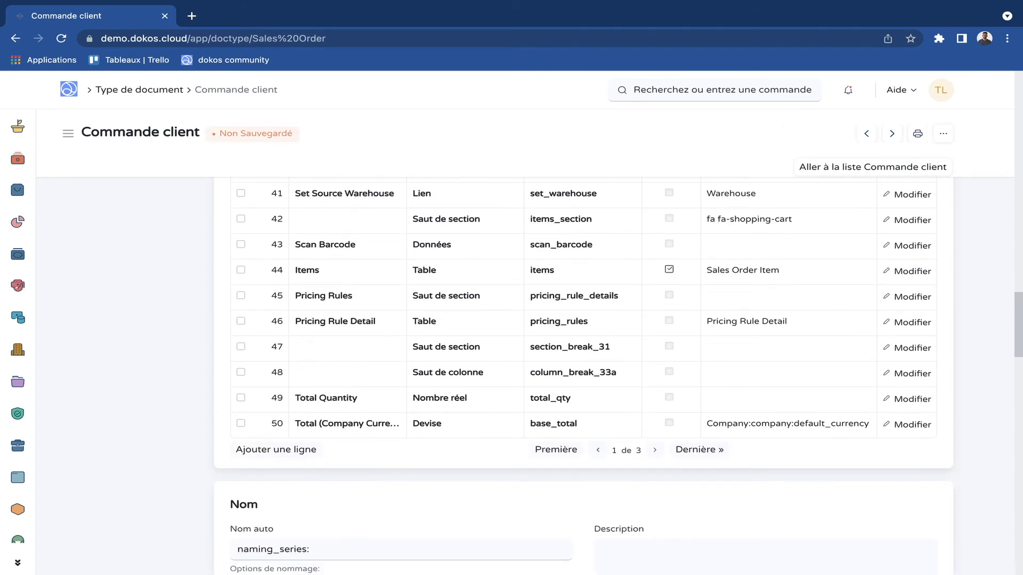
{"action": "scroll", "coordinate": [586, 373], "scroll_direction": "up", "scroll_amount": 2}
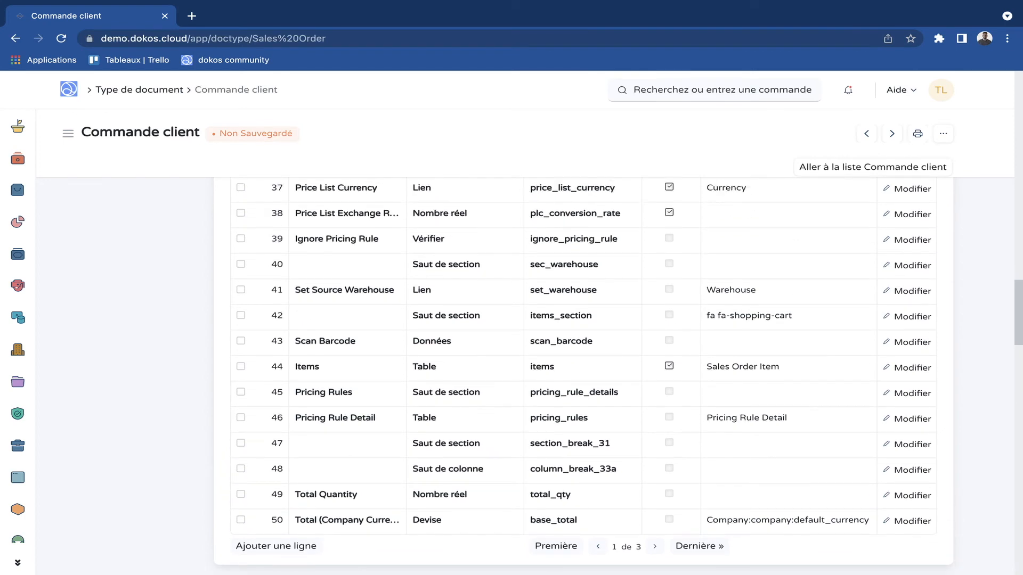
{"action": "scroll", "coordinate": [586, 372], "scroll_direction": "down", "scroll_amount": 1}
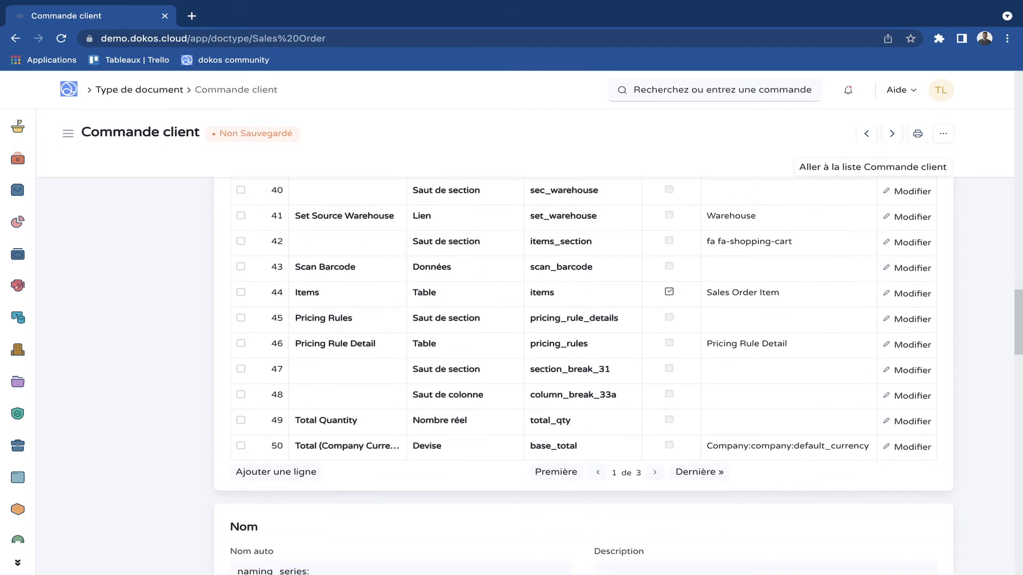
{"action": "scroll", "coordinate": [586, 373], "scroll_direction": "up", "scroll_amount": 6}
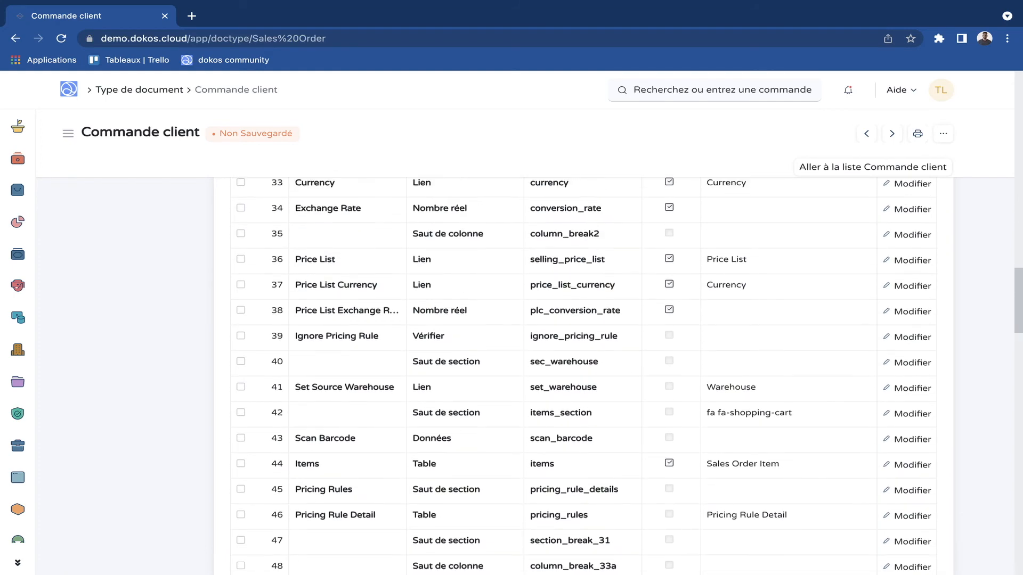
{"action": "scroll", "coordinate": [585, 373], "scroll_direction": "down", "scroll_amount": 7}
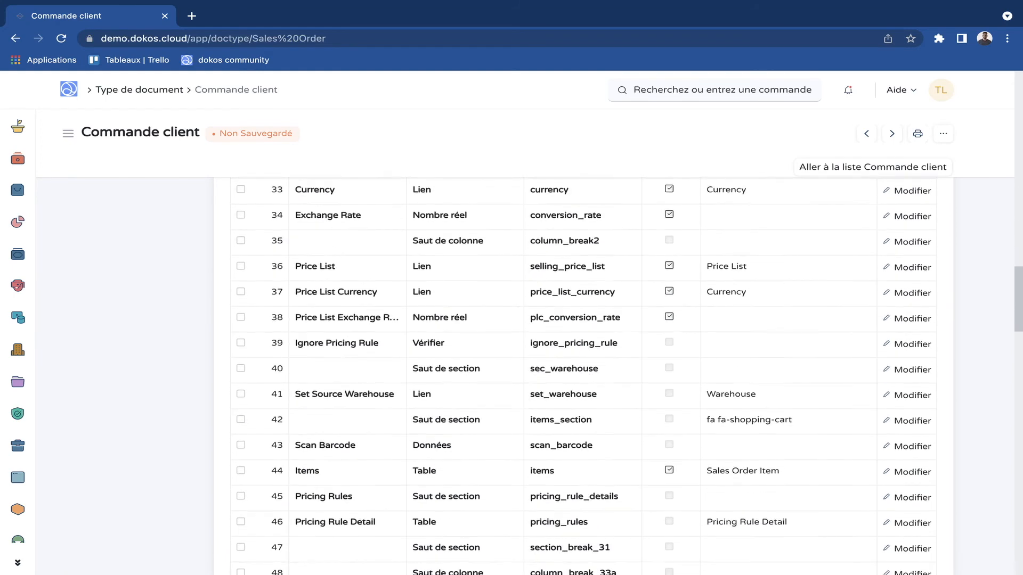
- Add an empty row at the end of the document type's Champs table and open row 136 for editing
{"action": "left_click", "coordinate": [276, 421]}
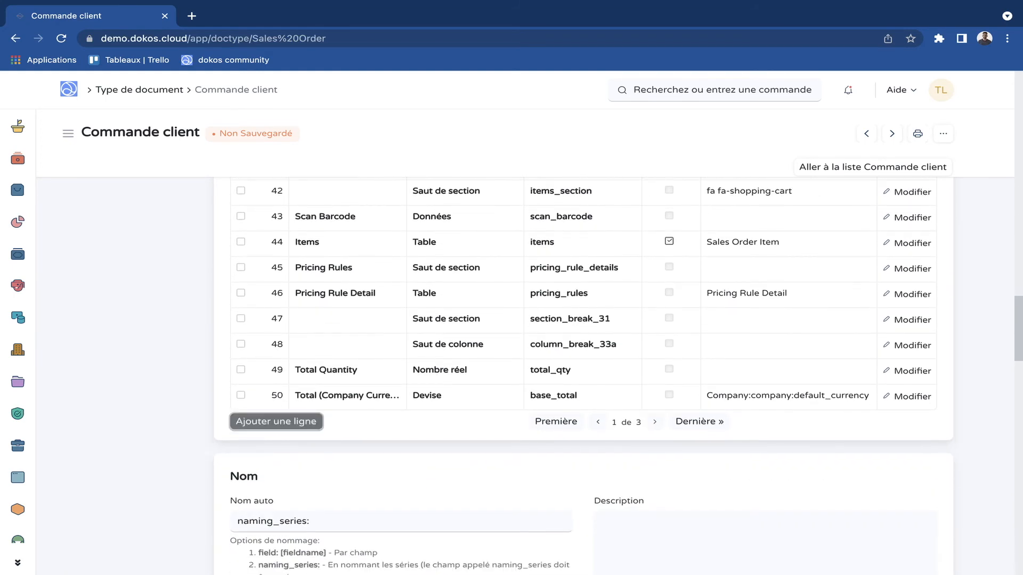
{"action": "scroll", "coordinate": [583, 373], "scroll_direction": "down", "scroll_amount": 6}
{"action": "scroll", "coordinate": [584, 373], "scroll_direction": "down", "scroll_amount": 10}
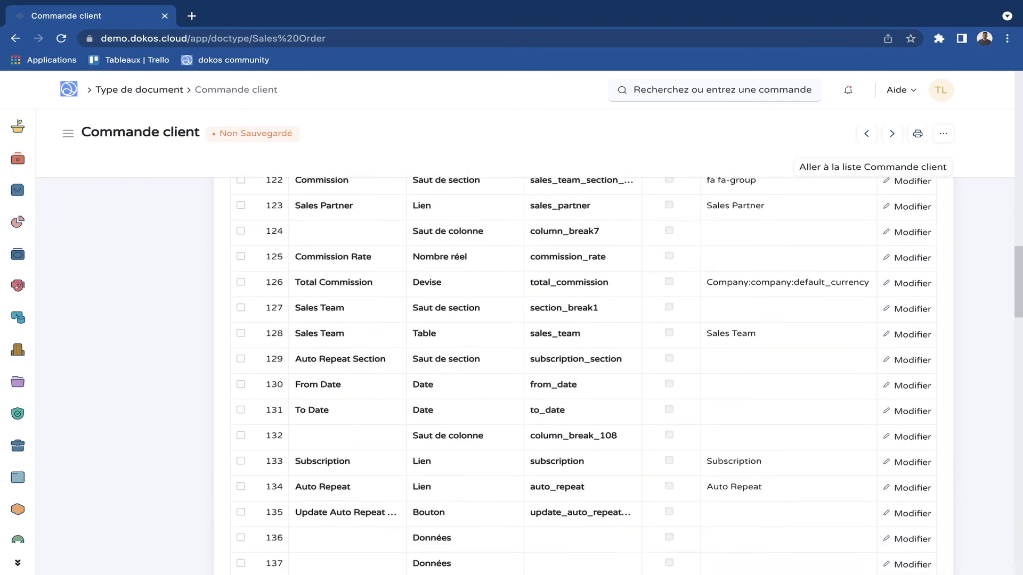
{"action": "left_click", "coordinate": [348, 274]}
{"action": "left_click", "coordinate": [348, 248]}
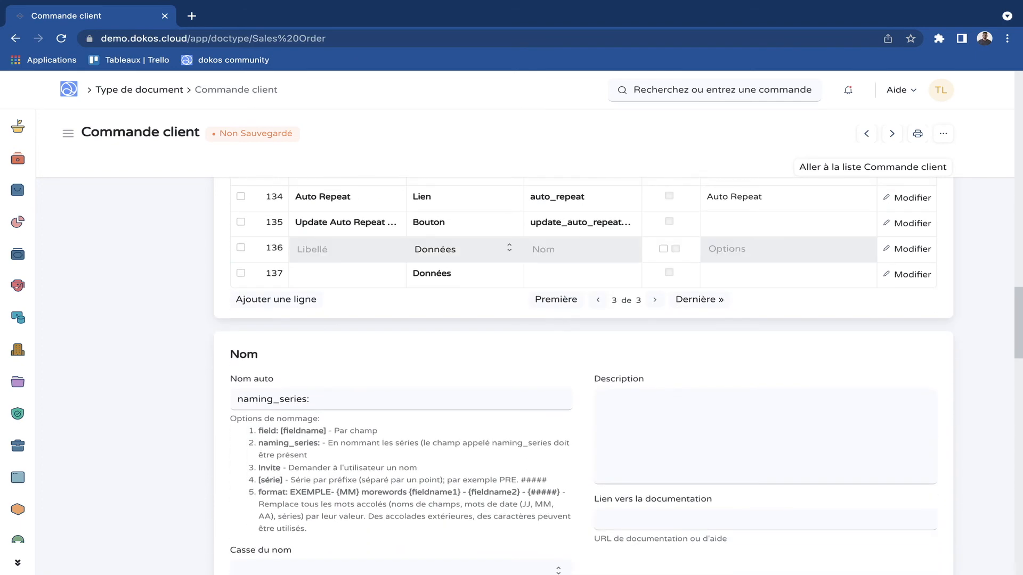
{"action": "scroll", "coordinate": [583, 373], "scroll_direction": "up", "scroll_amount": 2}
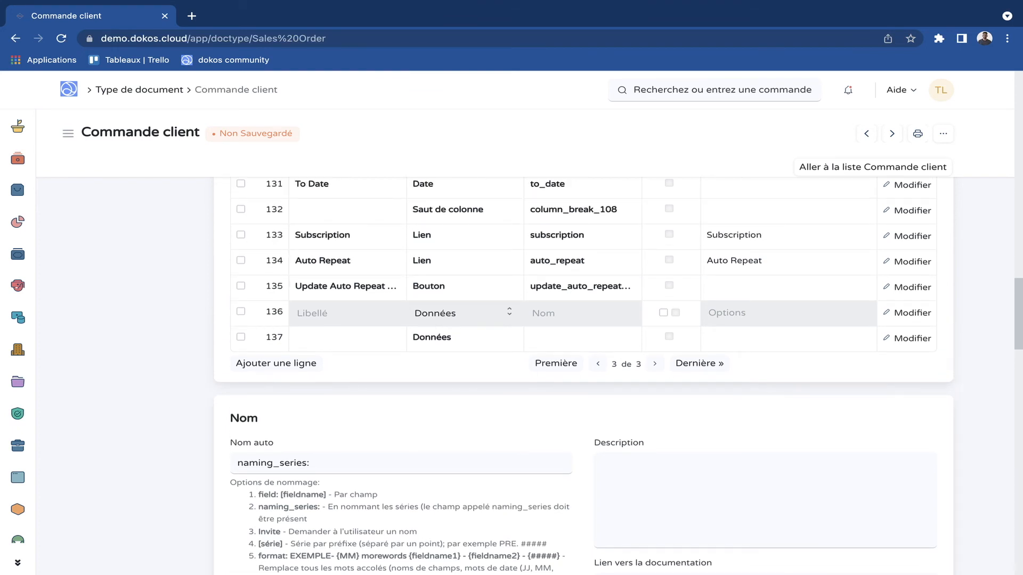
- Open the form customization for sales orders from the Commande client list and add an empty row to its Champs table
{"action": "left_click", "coordinate": [872, 167]}
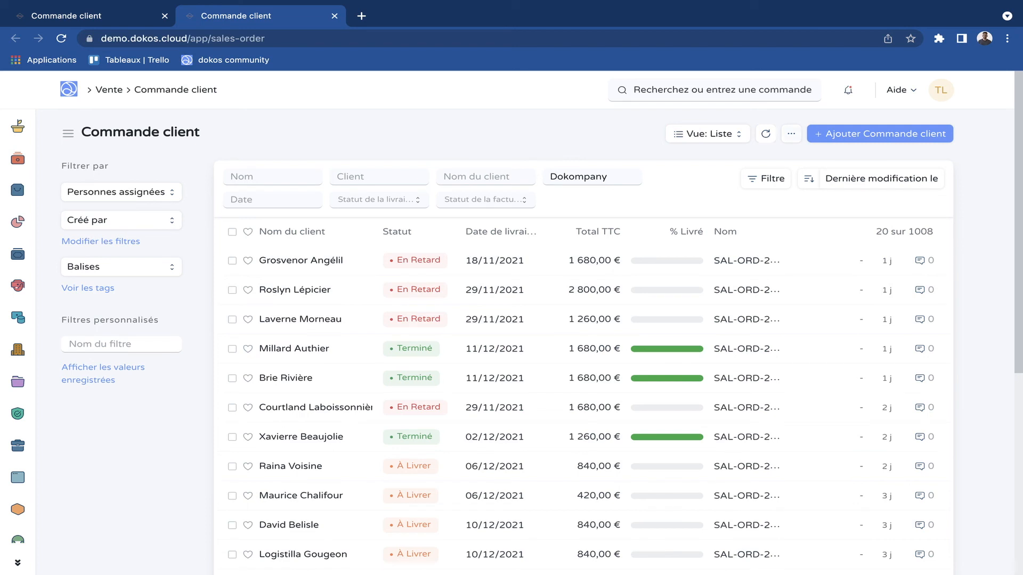
{"action": "left_click", "coordinate": [791, 134]}
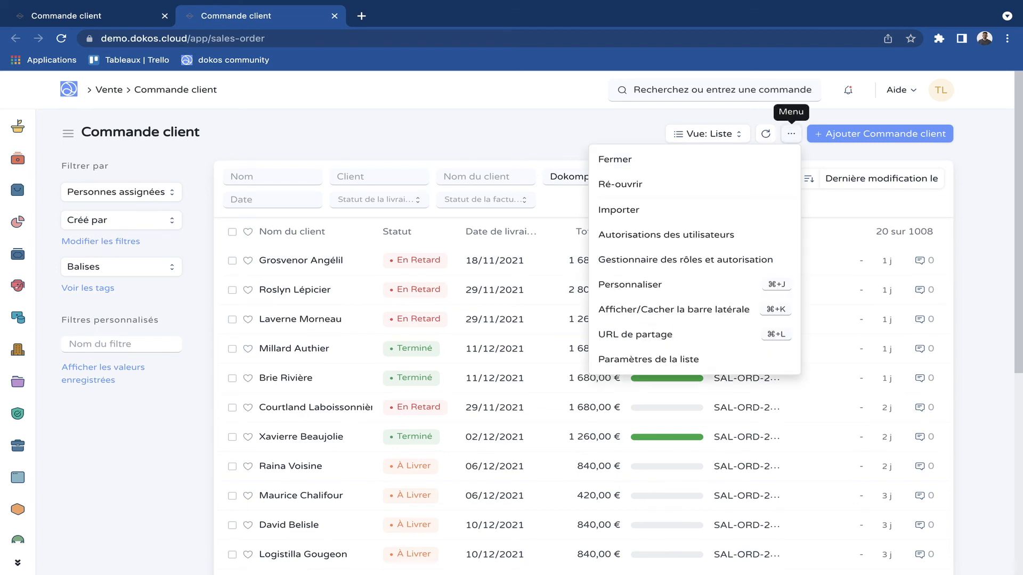
{"action": "left_click", "coordinate": [634, 285]}
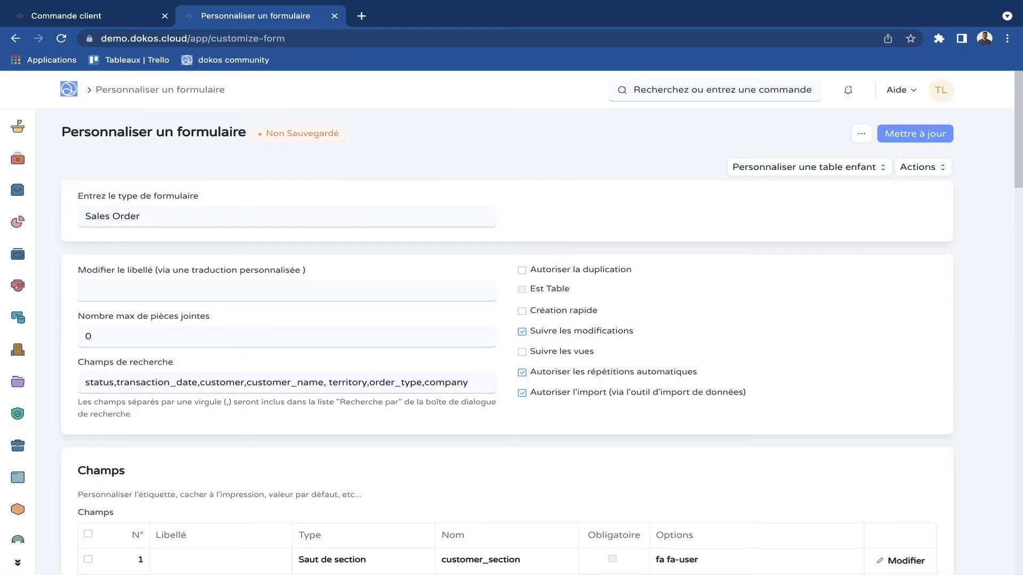
{"action": "scroll", "coordinate": [506, 373], "scroll_direction": "down", "scroll_amount": 20}
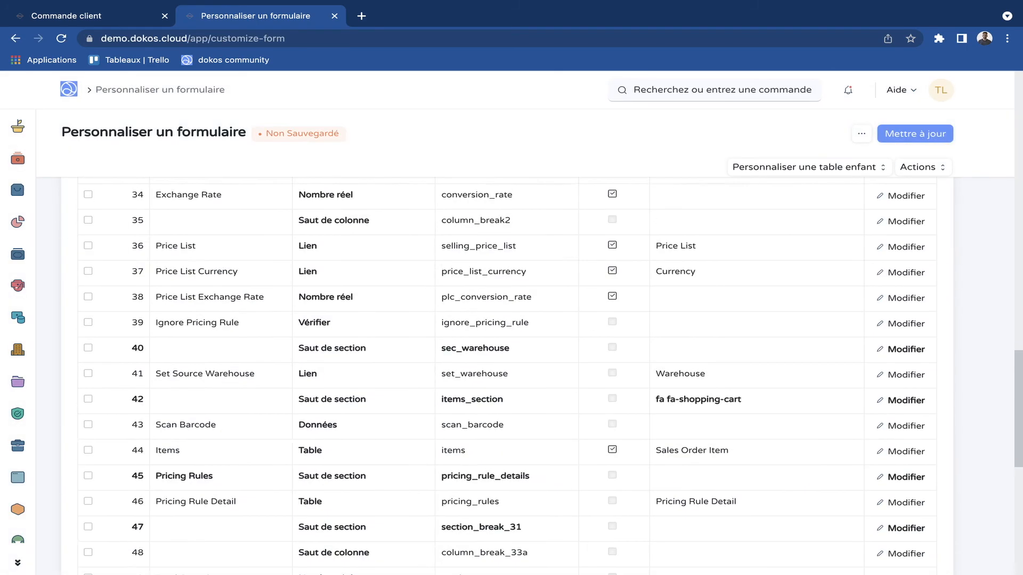
{"action": "left_click", "coordinate": [123, 459]}
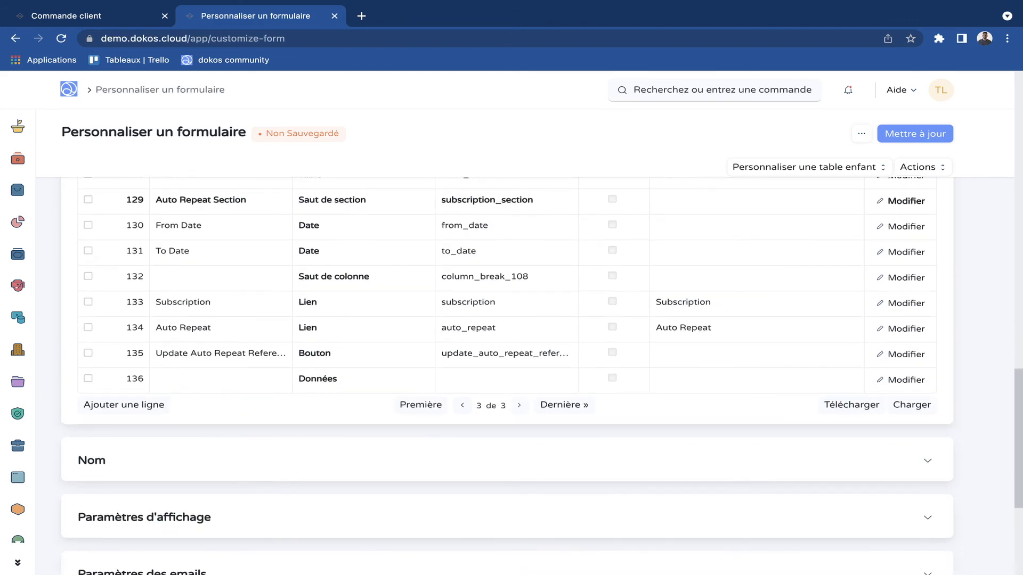
- Open row 136 of the form customization's Champs table for inline editing and inspect its field type choices
{"action": "left_click", "coordinate": [220, 380]}
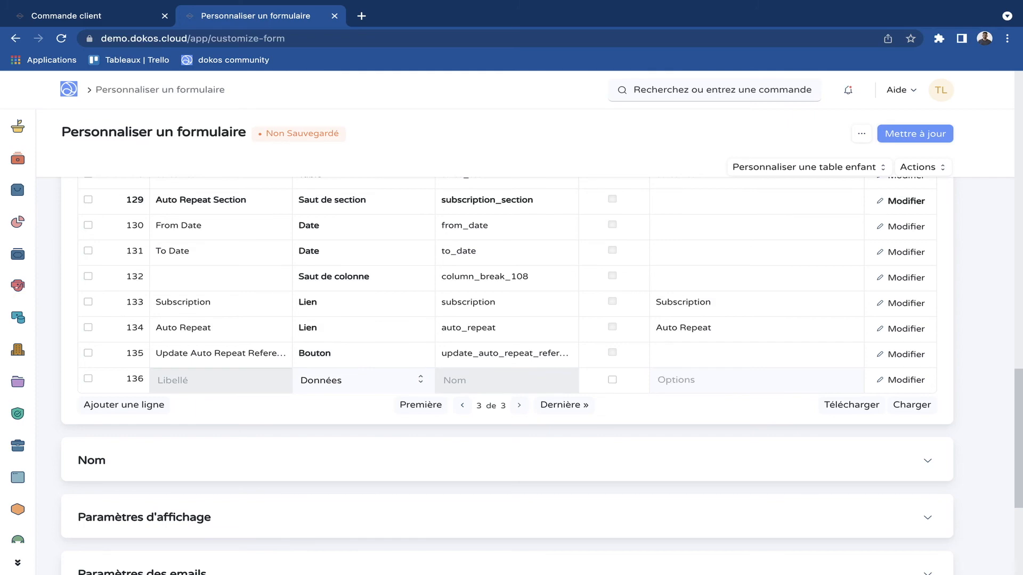
{"action": "left_click", "coordinate": [362, 380]}
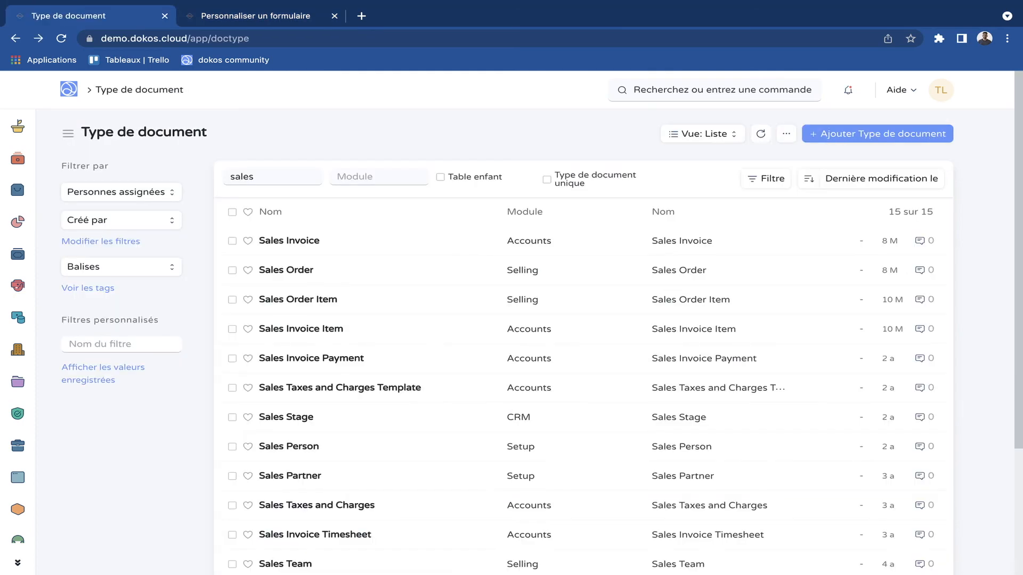
- Start a new document type from the Type de document list, examine its general settings and empty Champs table, and return to the list
{"action": "scroll", "coordinate": [532, 320], "scroll_direction": "down", "scroll_amount": 2}
{"action": "scroll", "coordinate": [533, 320], "scroll_direction": "up", "scroll_amount": 2}
{"action": "left_click", "coordinate": [847, 137]}
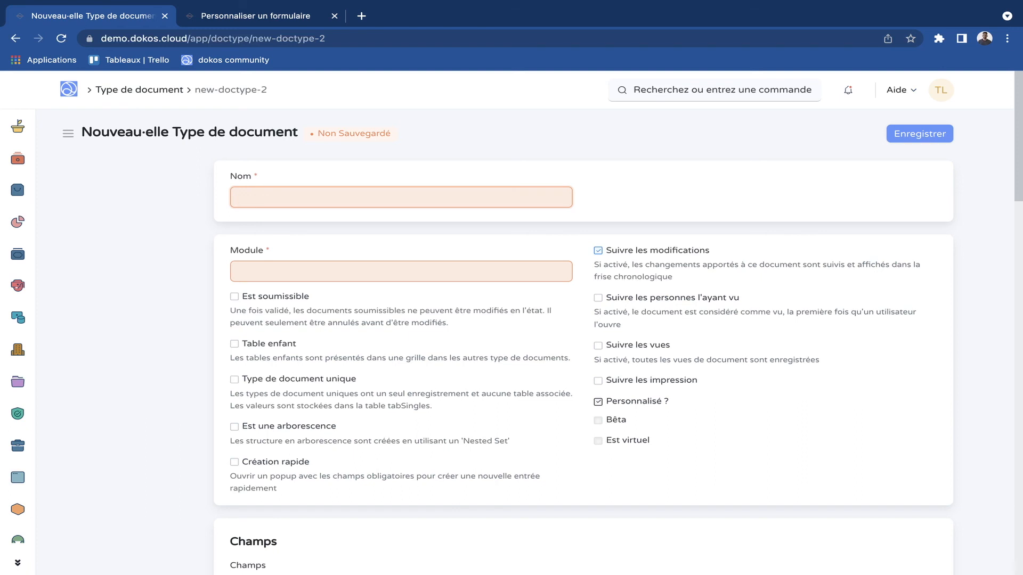
{"action": "scroll", "coordinate": [584, 322], "scroll_direction": "down", "scroll_amount": 3}
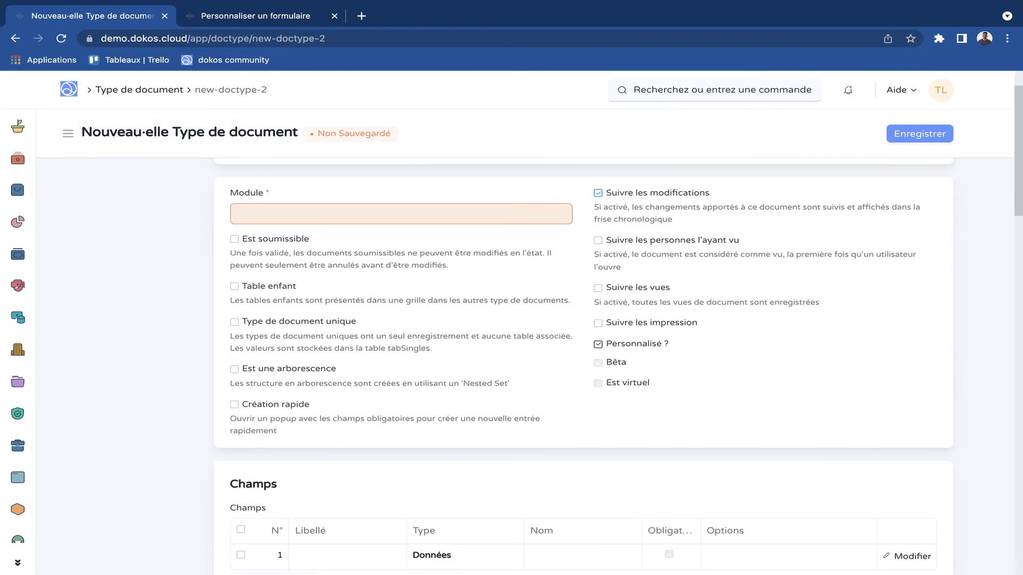
{"action": "scroll", "coordinate": [584, 322], "scroll_direction": "up", "scroll_amount": 1}
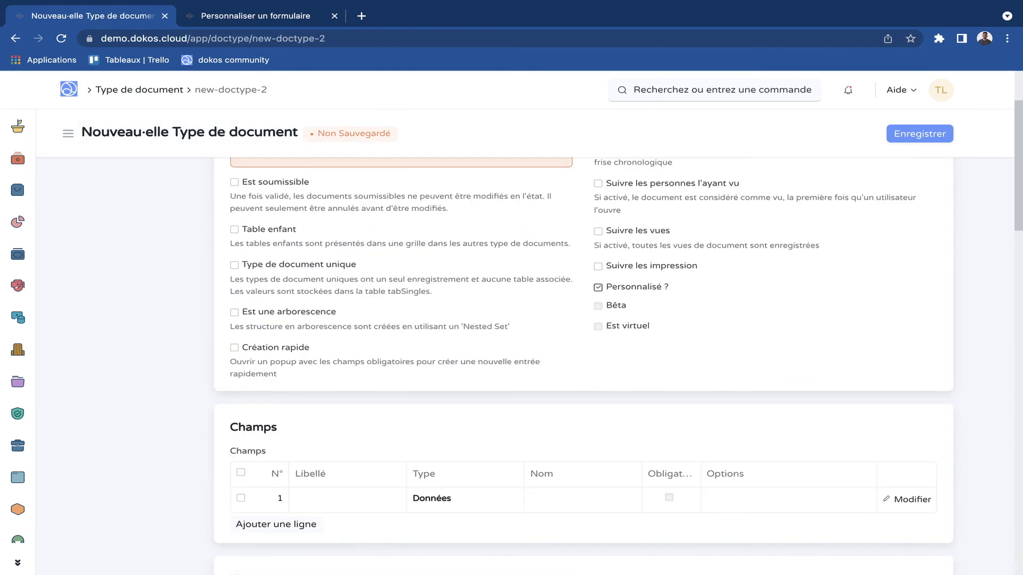
{"action": "scroll", "coordinate": [583, 323], "scroll_direction": "down", "scroll_amount": 1}
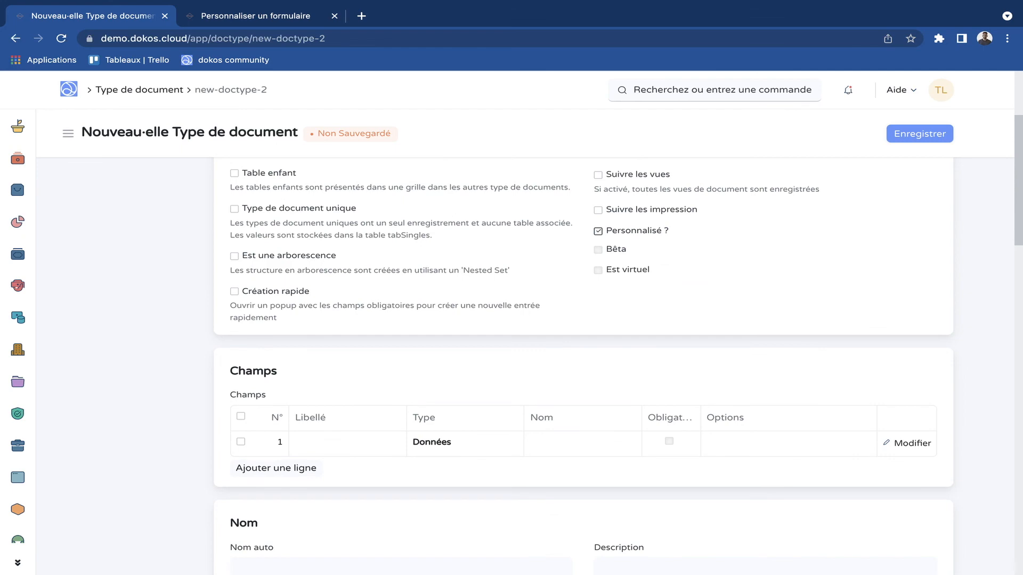
{"action": "left_click", "coordinate": [139, 90]}
- Review the Sales Order document type again, from its Champs table back to its general settings and linked documents
{"action": "scroll", "coordinate": [584, 234], "scroll_direction": "up", "scroll_amount": 1}
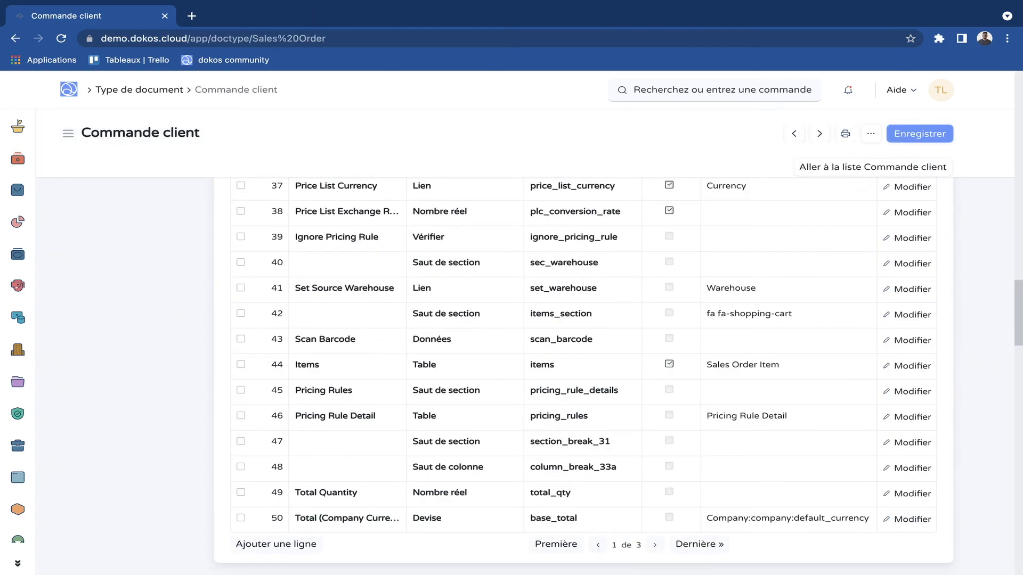
{"action": "scroll", "coordinate": [583, 373], "scroll_direction": "up", "scroll_amount": 15}
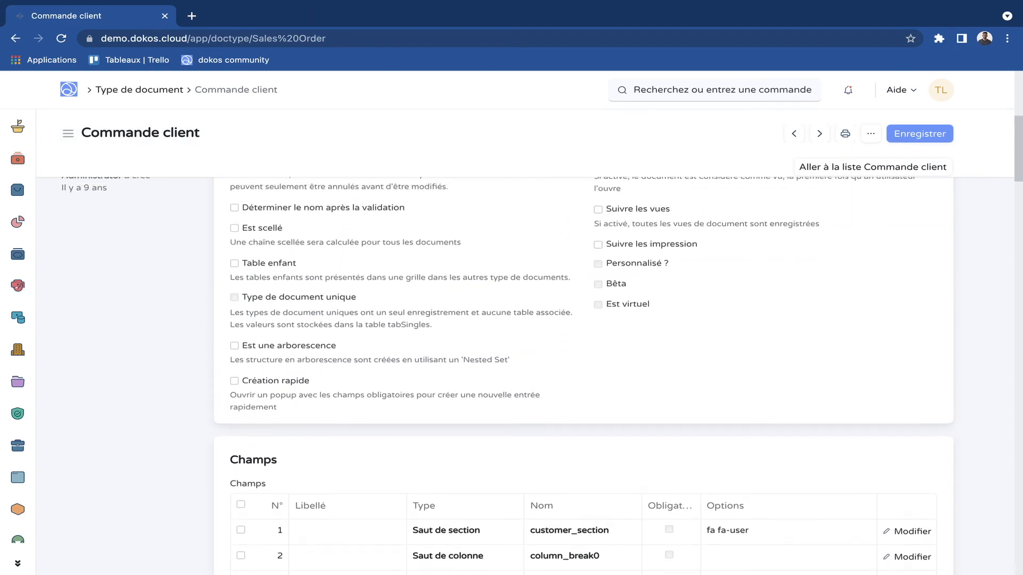
{"action": "scroll", "coordinate": [583, 373], "scroll_direction": "up", "scroll_amount": 1}
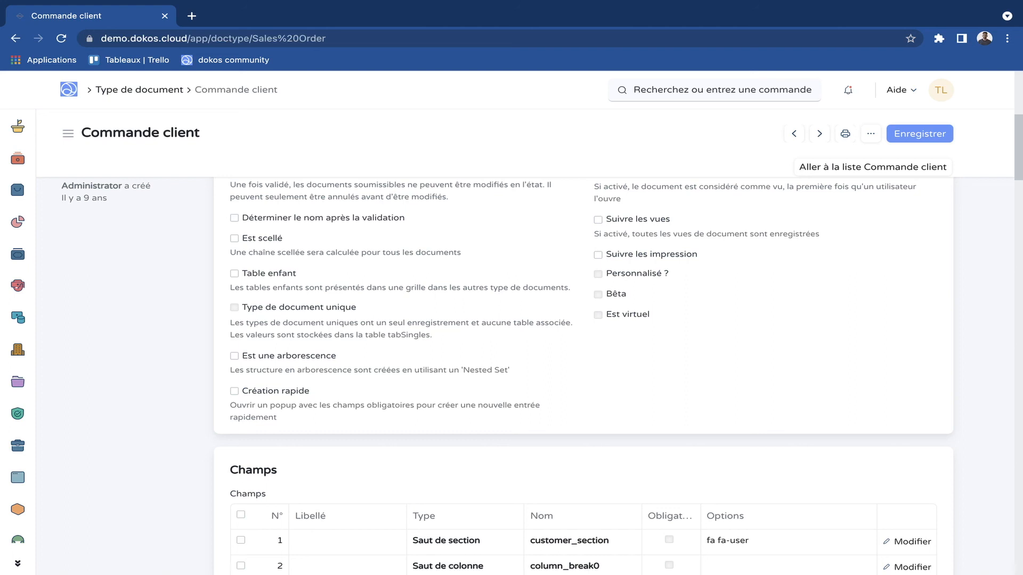
{"action": "scroll", "coordinate": [584, 320], "scroll_direction": "up", "scroll_amount": 6}
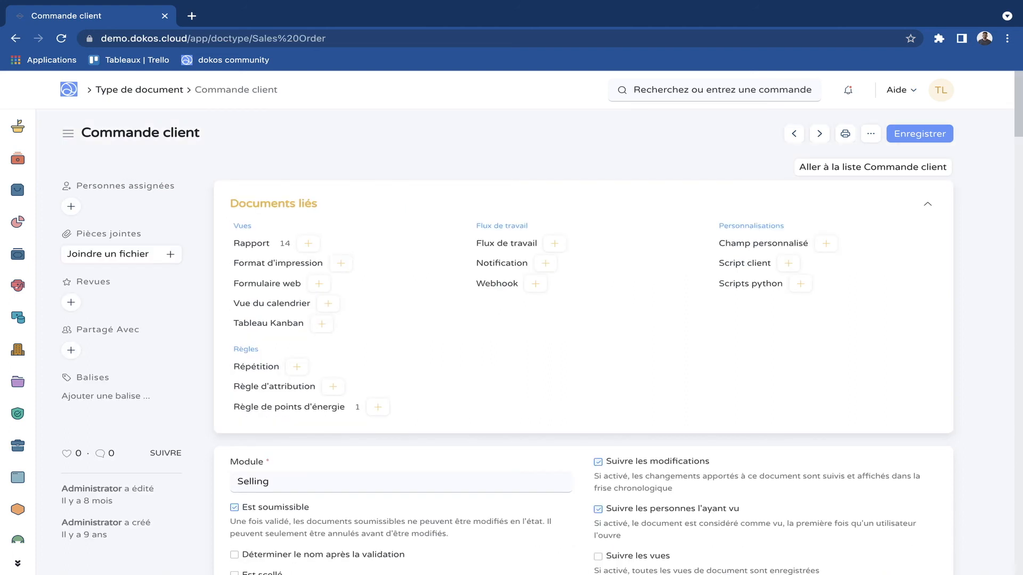